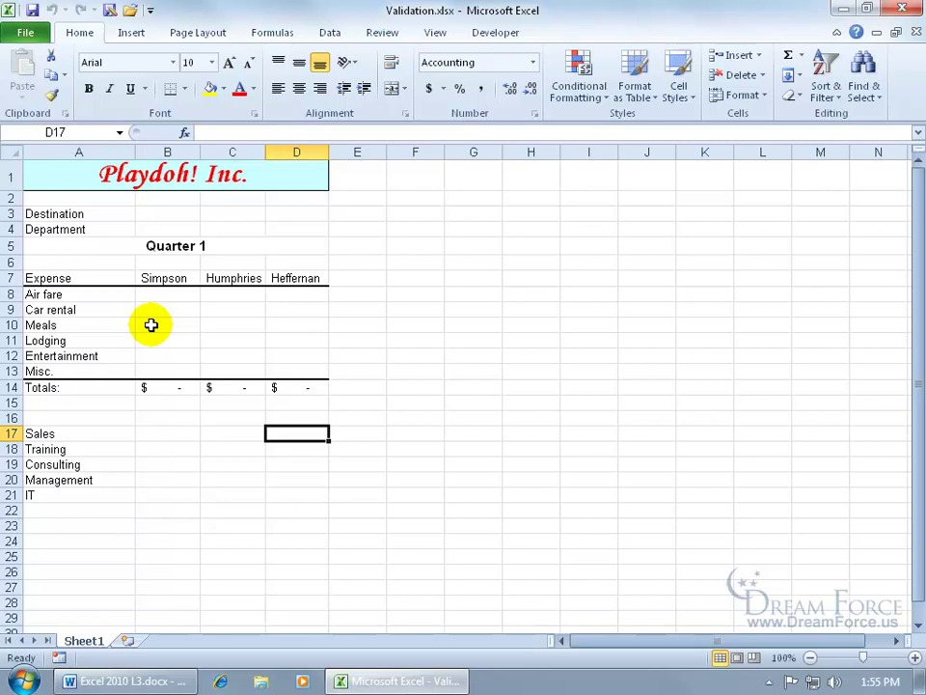
Select the expense amounts B8:D13 and open the Data Validation dialog
{"action": "left_click_drag", "start_coordinate": [157, 295], "coordinate": [293, 372]}
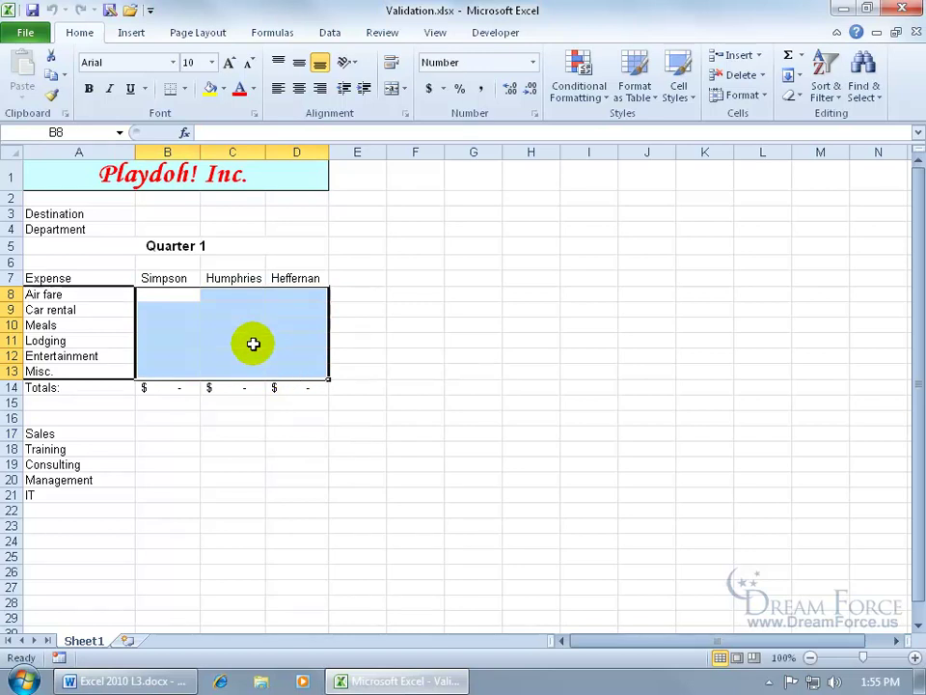
{"action": "left_click", "coordinate": [330, 35]}
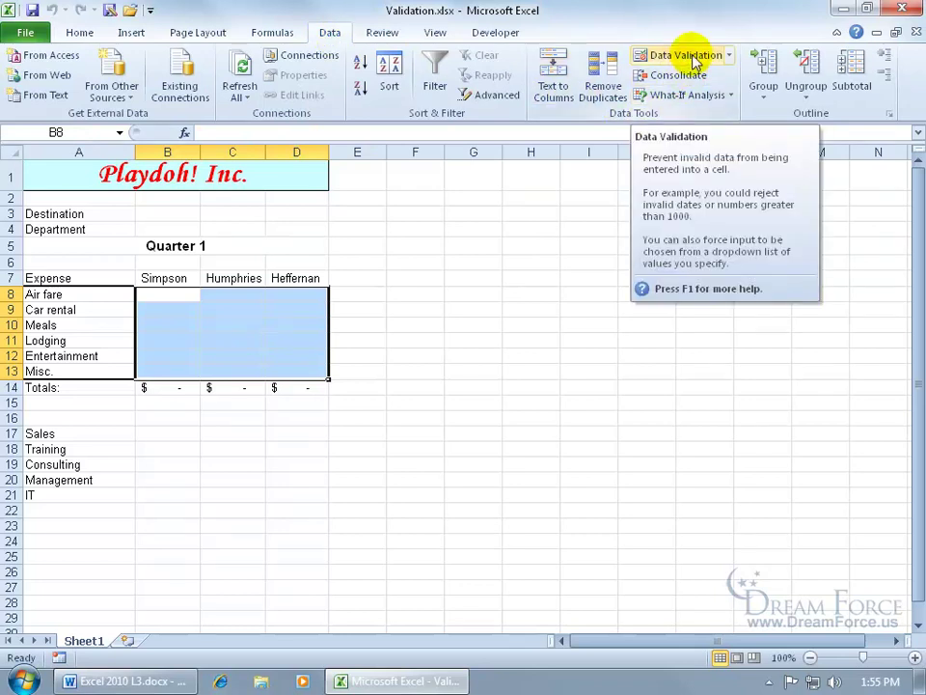
{"action": "left_click", "coordinate": [728, 56]}
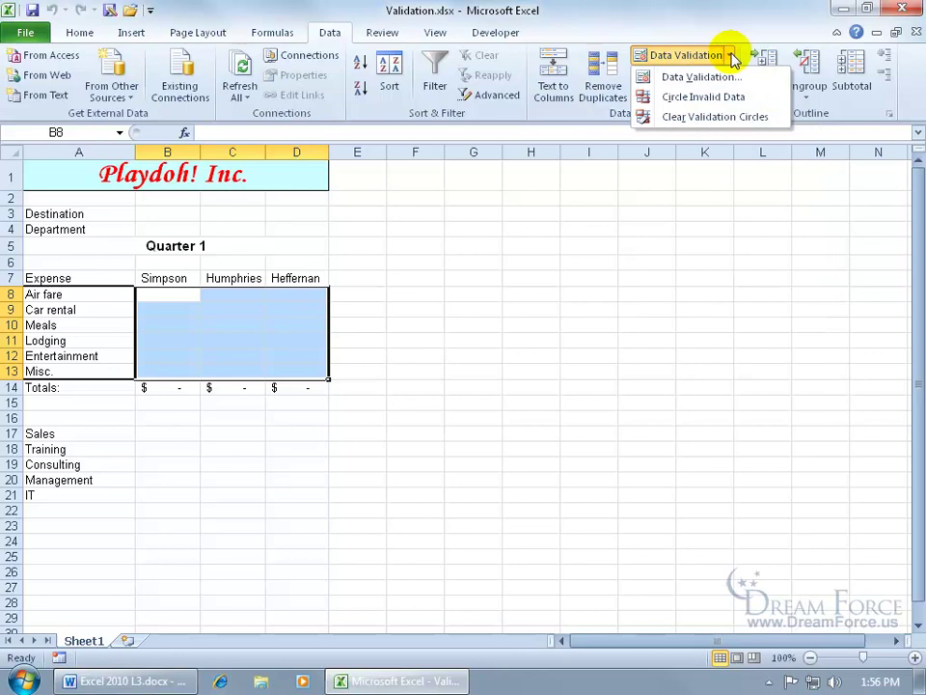
{"action": "left_click", "coordinate": [719, 80]}
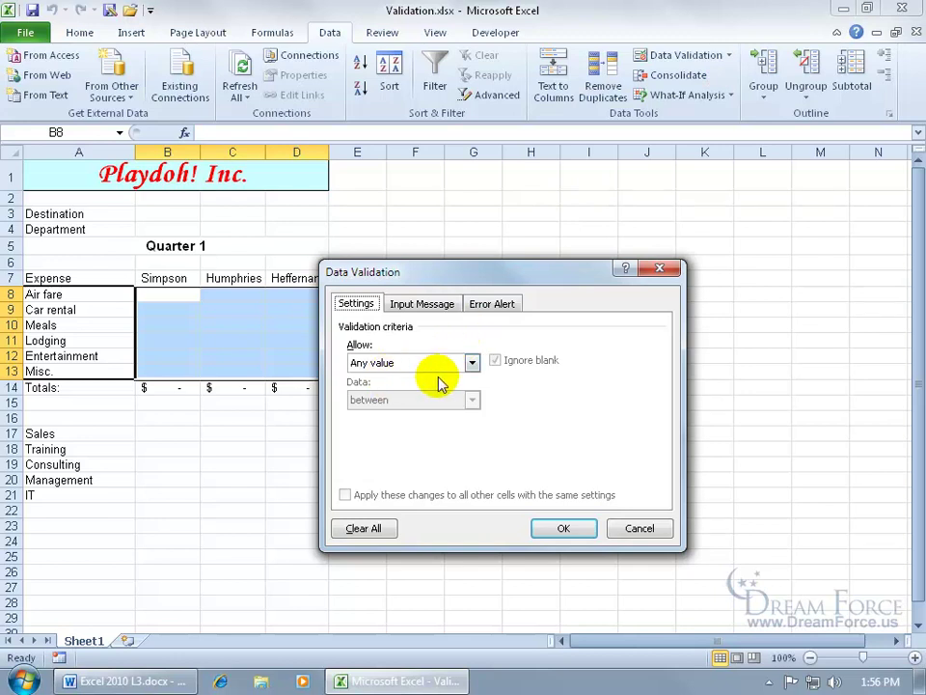
Allow only decimal values between minimum 0 and maximum 1000 in B8:D13
{"action": "left_click", "coordinate": [472, 362]}
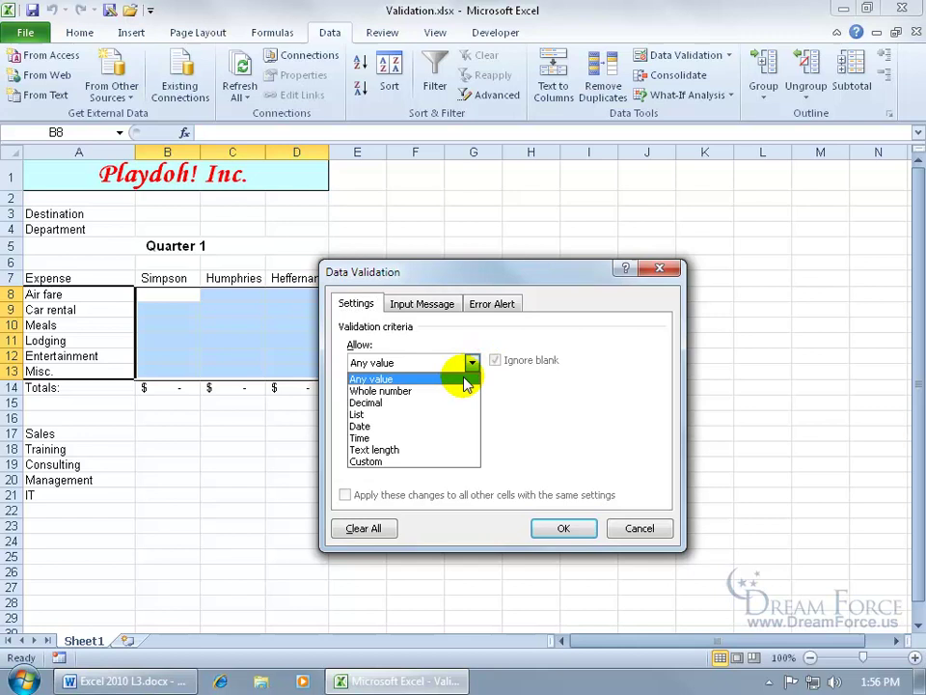
{"action": "left_click", "coordinate": [448, 404]}
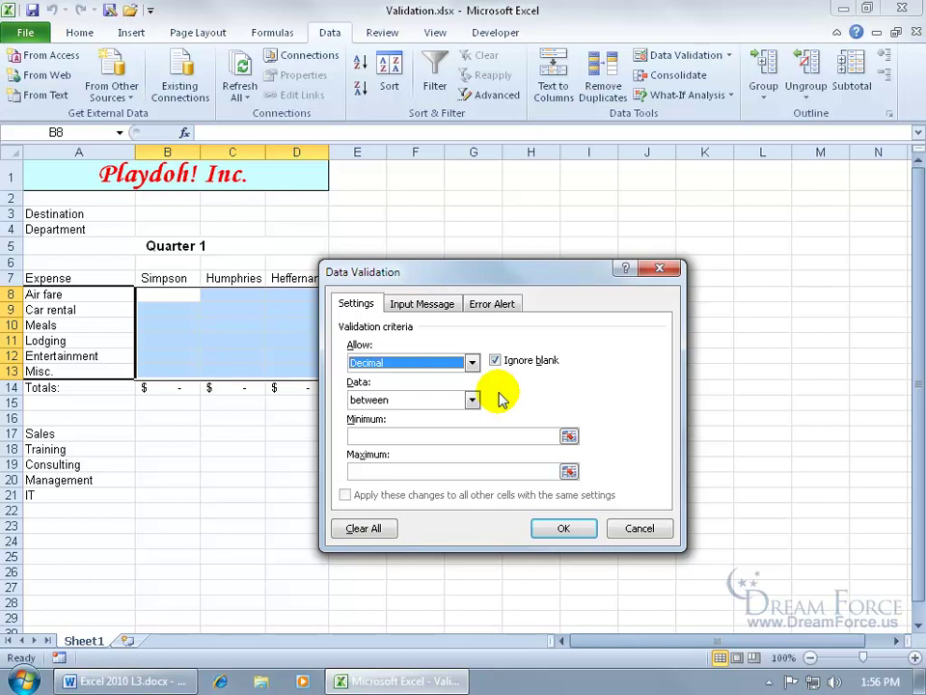
{"action": "left_click", "coordinate": [401, 436]}
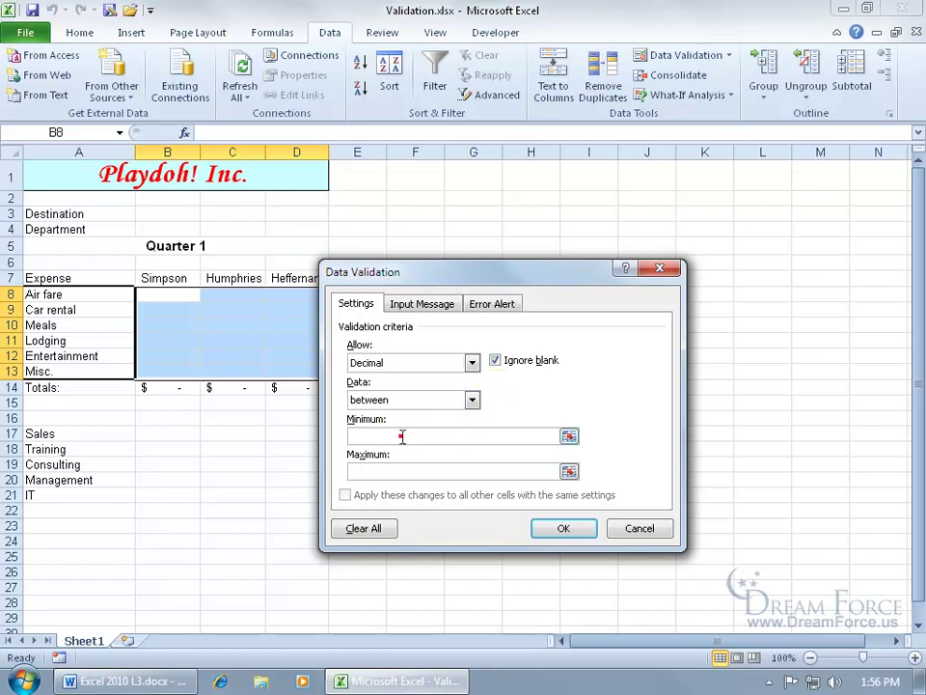
{"action": "type", "text": "0"}
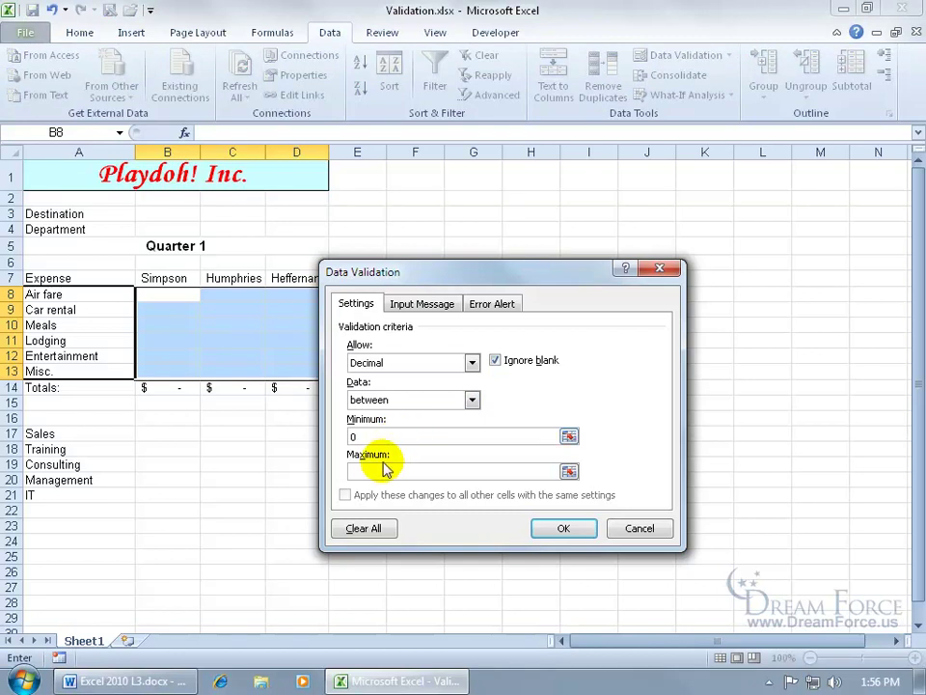
{"action": "left_click", "coordinate": [384, 469]}
{"action": "type", "text": "1000"}
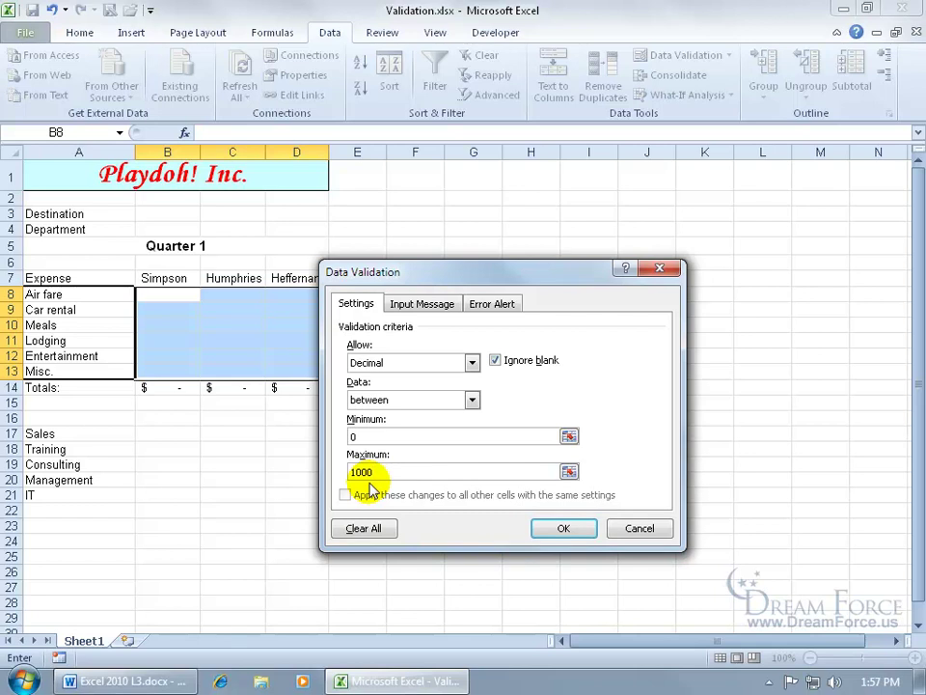
Check the Input Message and Error Alert settings, leaving Show input message turned on
{"action": "left_click", "coordinate": [415, 305]}
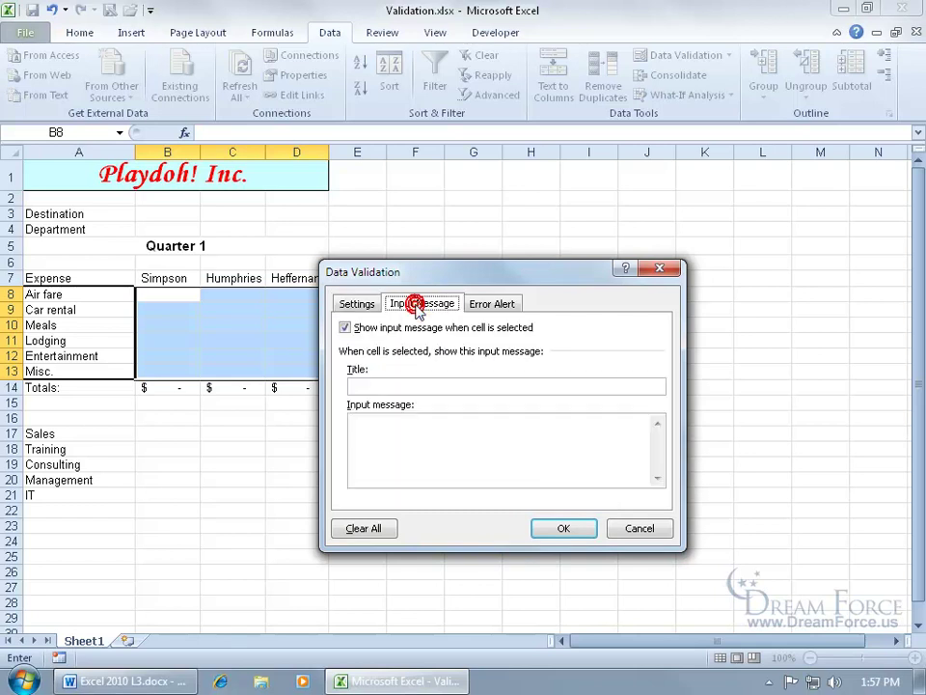
{"action": "left_click", "coordinate": [488, 305]}
{"action": "left_click", "coordinate": [442, 305]}
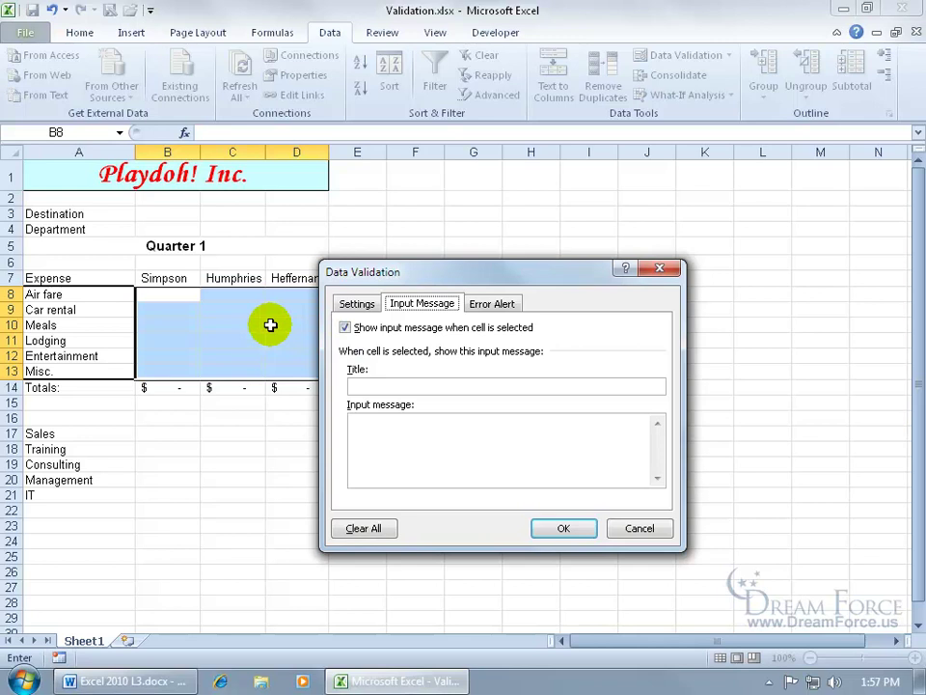
{"action": "left_click", "coordinate": [345, 327]}
{"action": "left_click", "coordinate": [496, 307]}
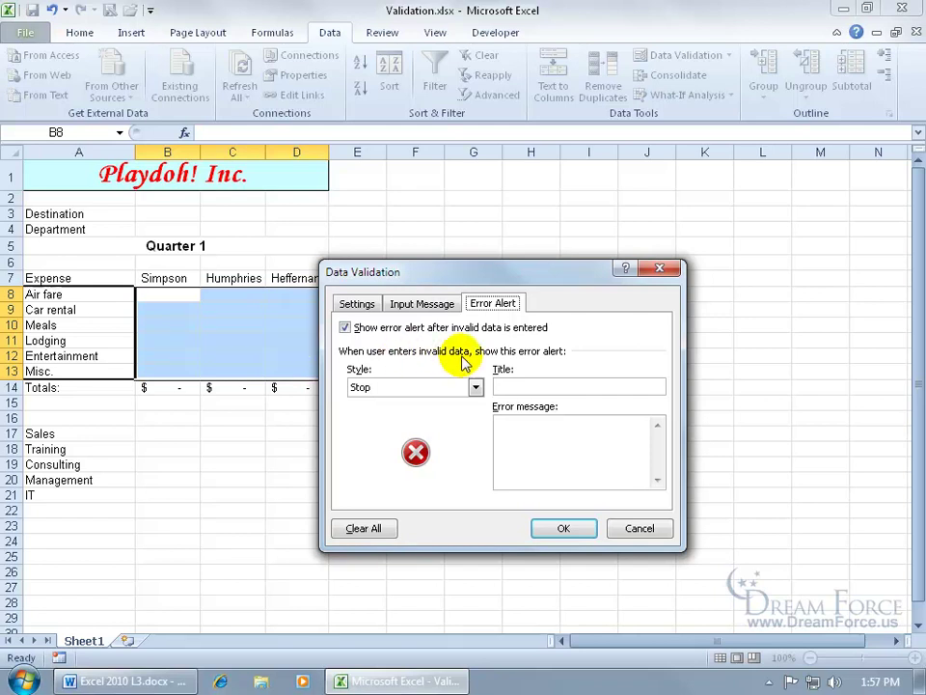
{"action": "left_click", "coordinate": [445, 304]}
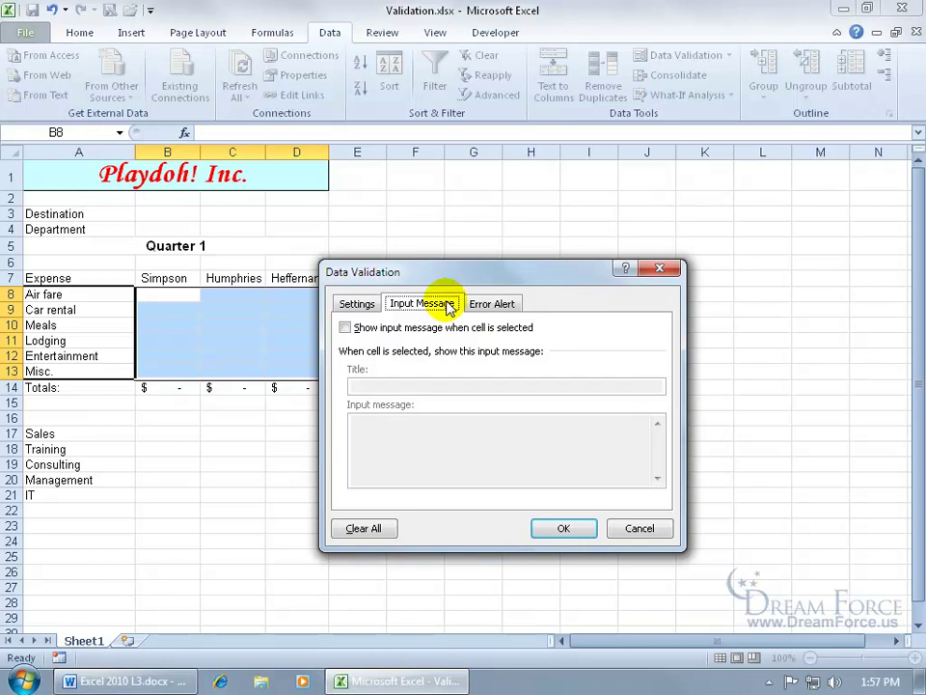
{"action": "left_click", "coordinate": [391, 328]}
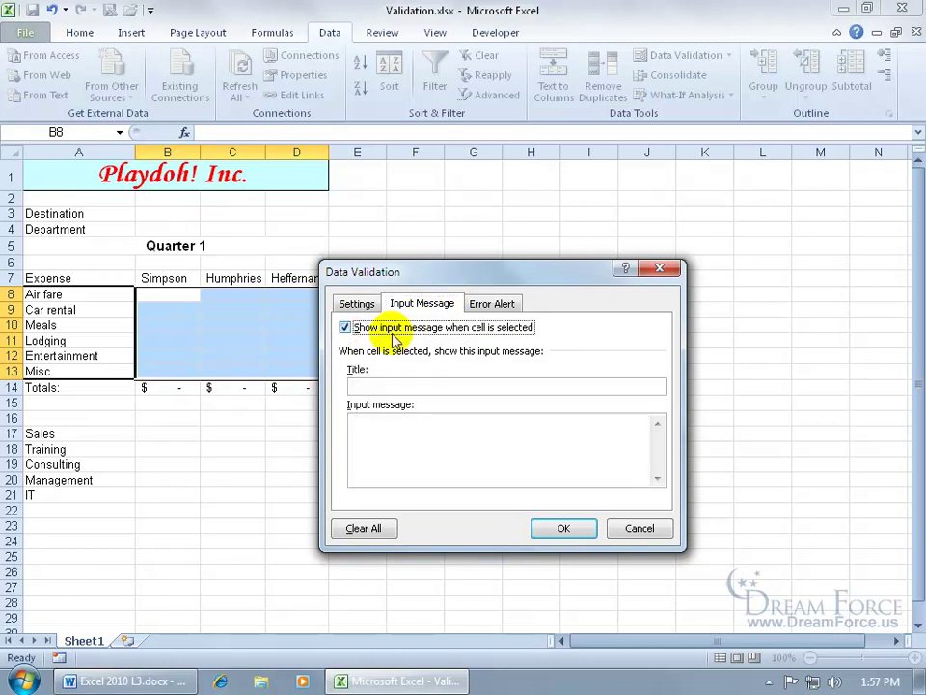
Give the input prompt the title 'Expense Amounts' and the message 'Please enter the expense amount'
{"action": "left_click", "coordinate": [393, 386]}
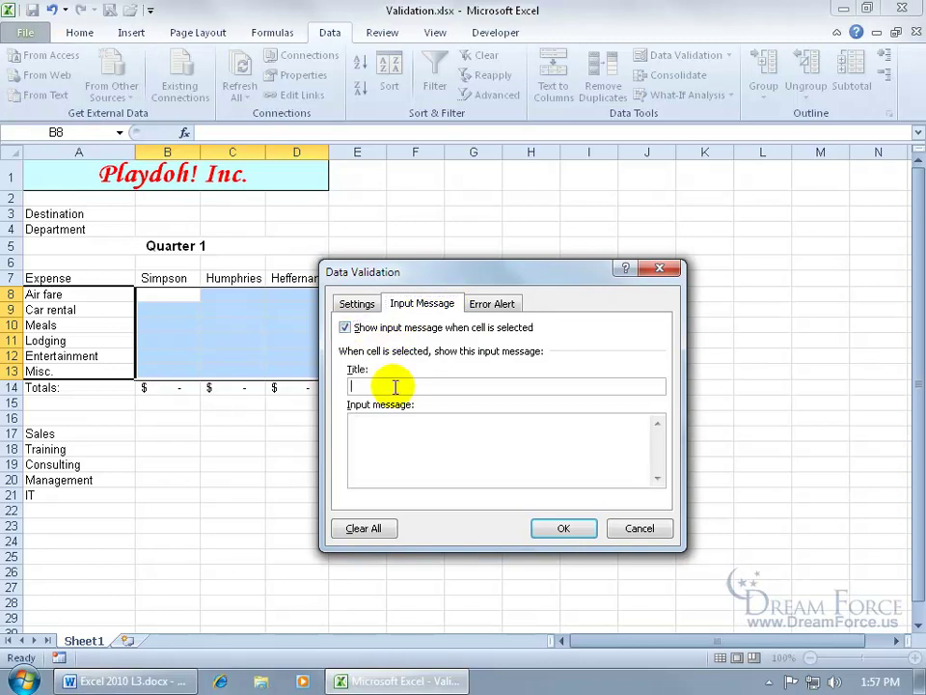
{"action": "type", "text": "Expense Amounts"}
{"action": "key", "text": "Tab"}
{"action": "type", "text": "Please"}
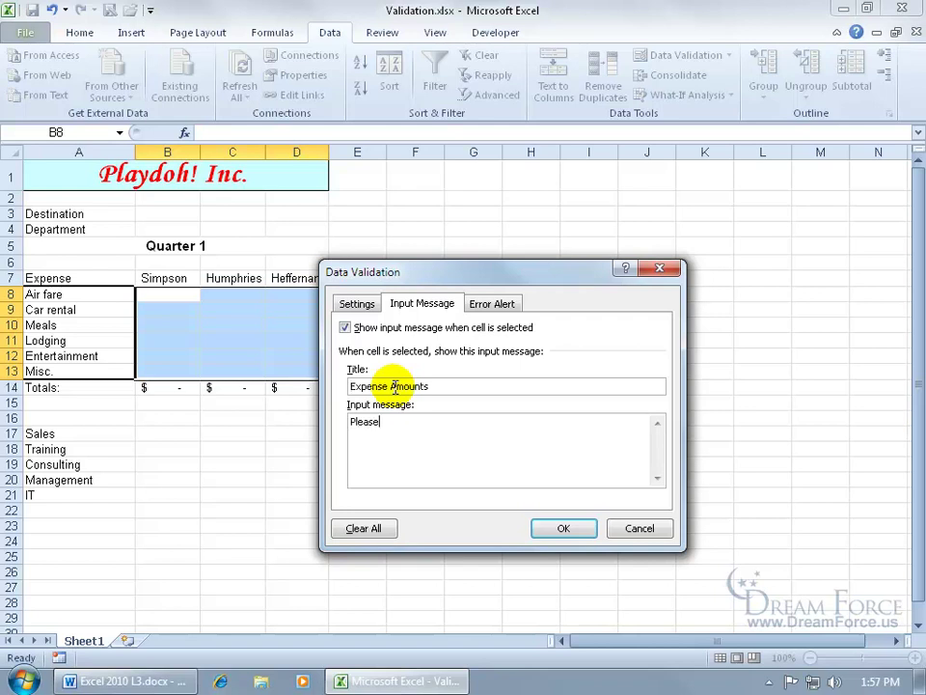
{"action": "type", "text": " enter the expense amount"}
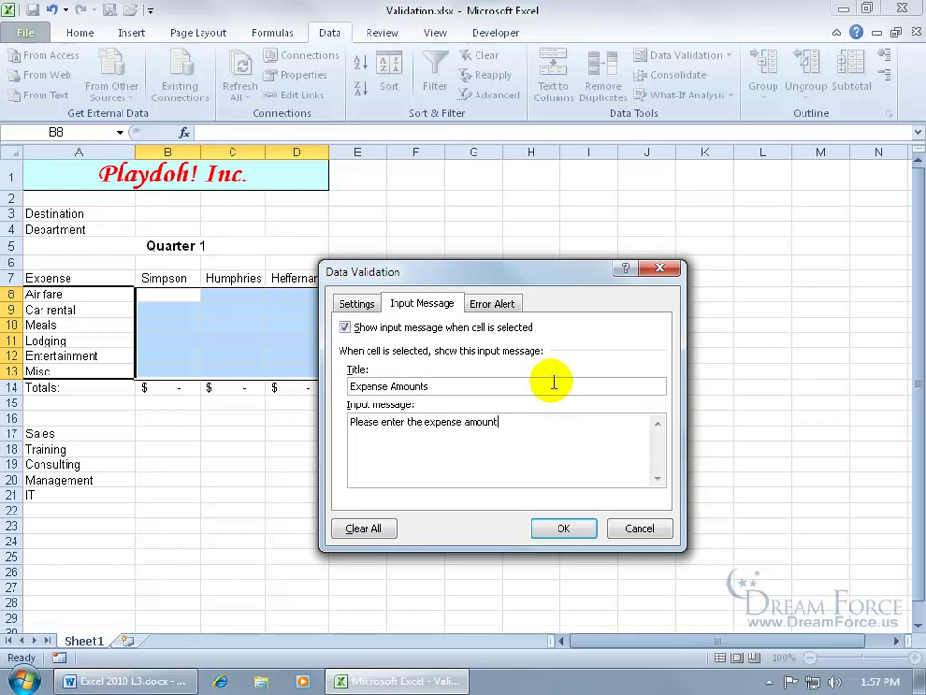
{"action": "left_click", "coordinate": [487, 304]}
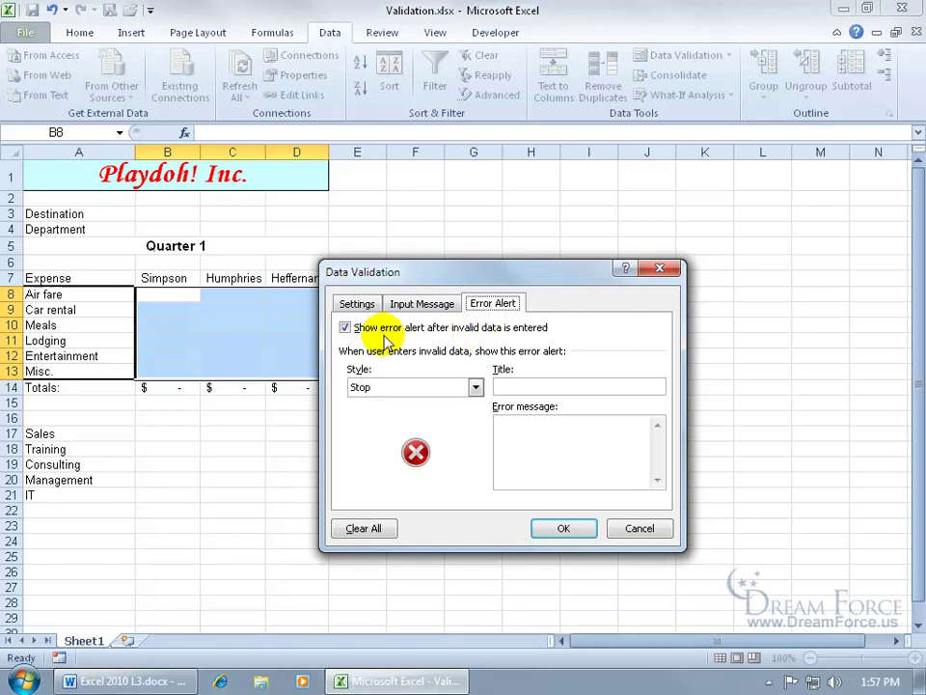
Keep Stop style, title the alert 'Invalid Data', message 'You must enter in a value less than 1000!', and apply
{"action": "left_click", "coordinate": [474, 386]}
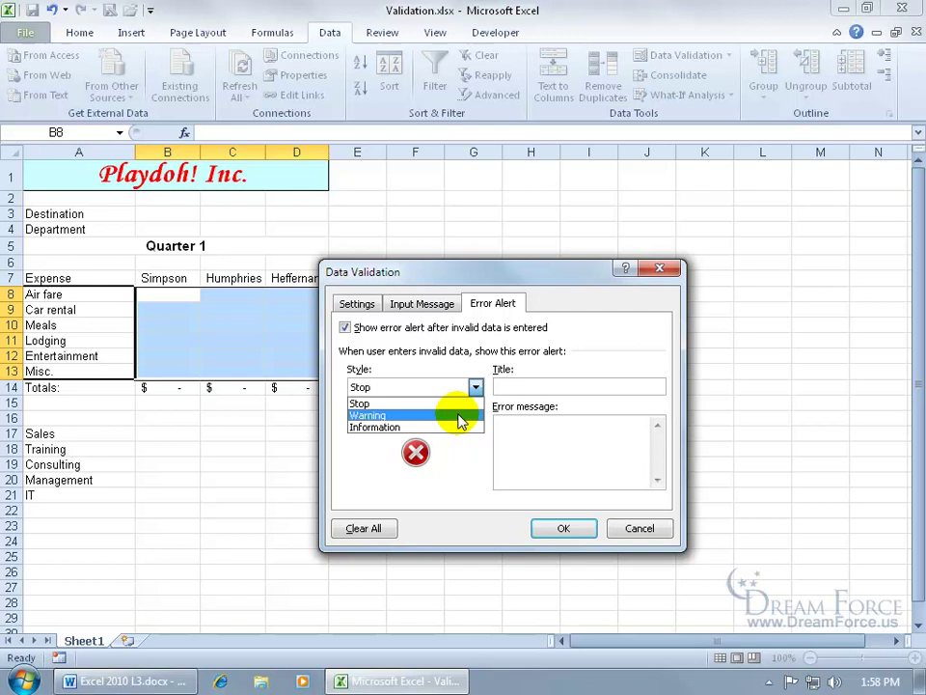
{"action": "key", "text": "Escape"}
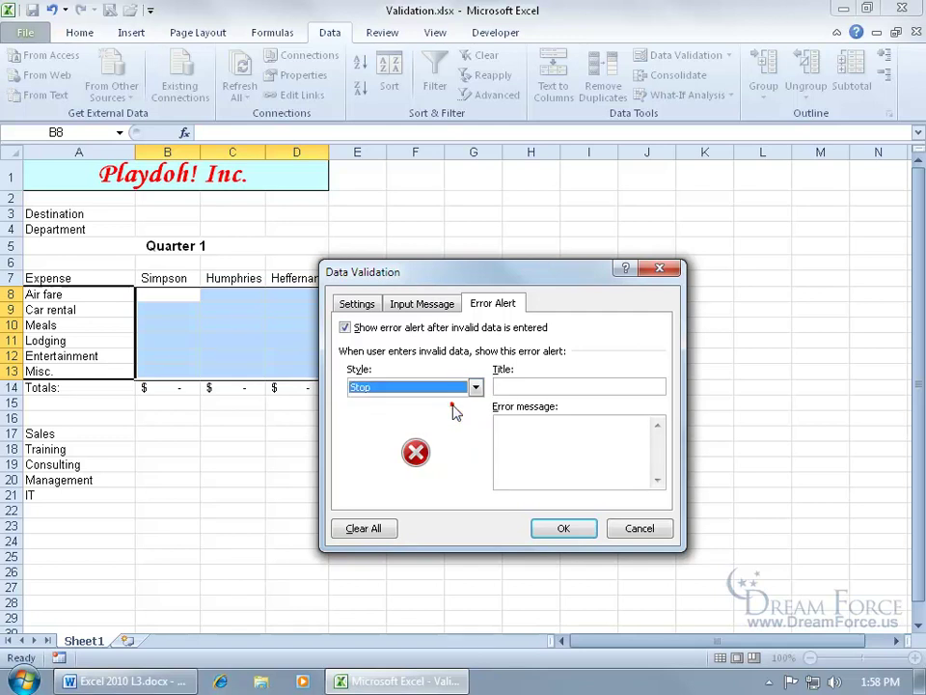
{"action": "left_click", "coordinate": [534, 387]}
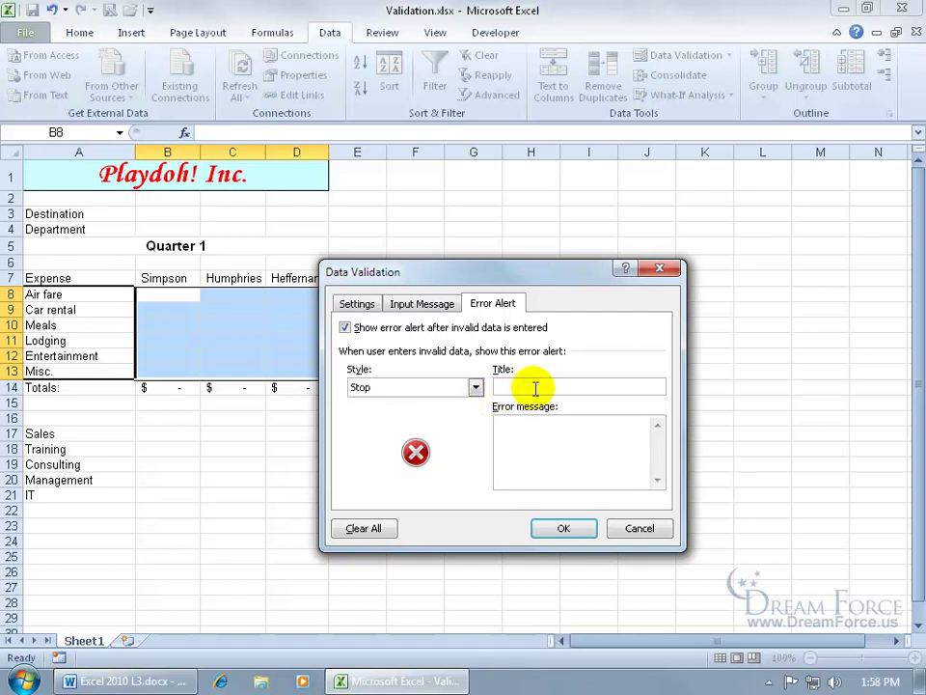
{"action": "type", "text": "Invalid Data"}
{"action": "key", "text": "Tab"}
{"action": "type", "text": "You must enter in a value less than 1000!"}
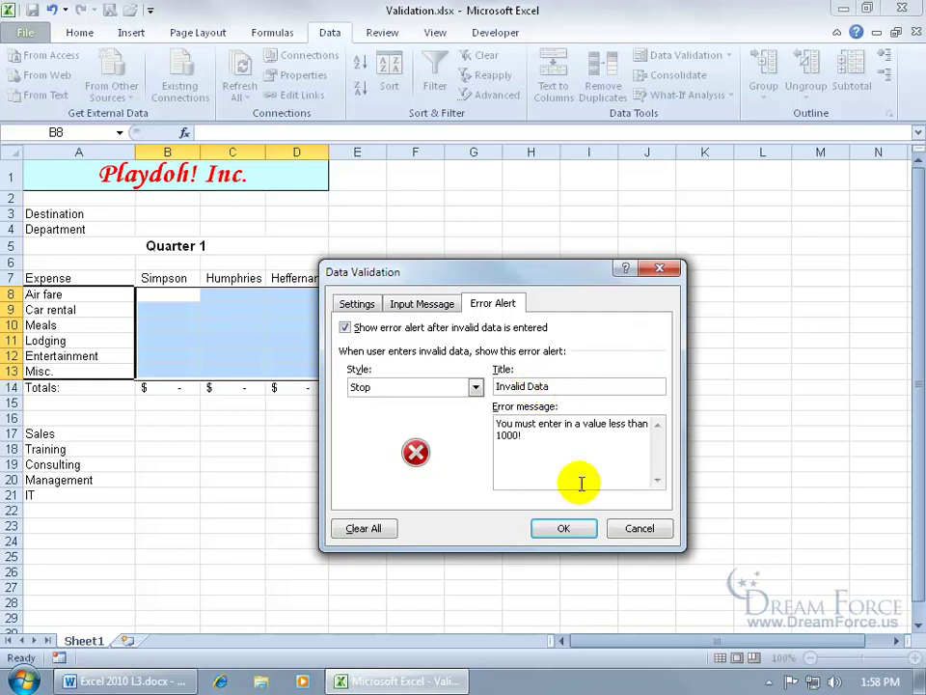
{"action": "left_click", "coordinate": [568, 527]}
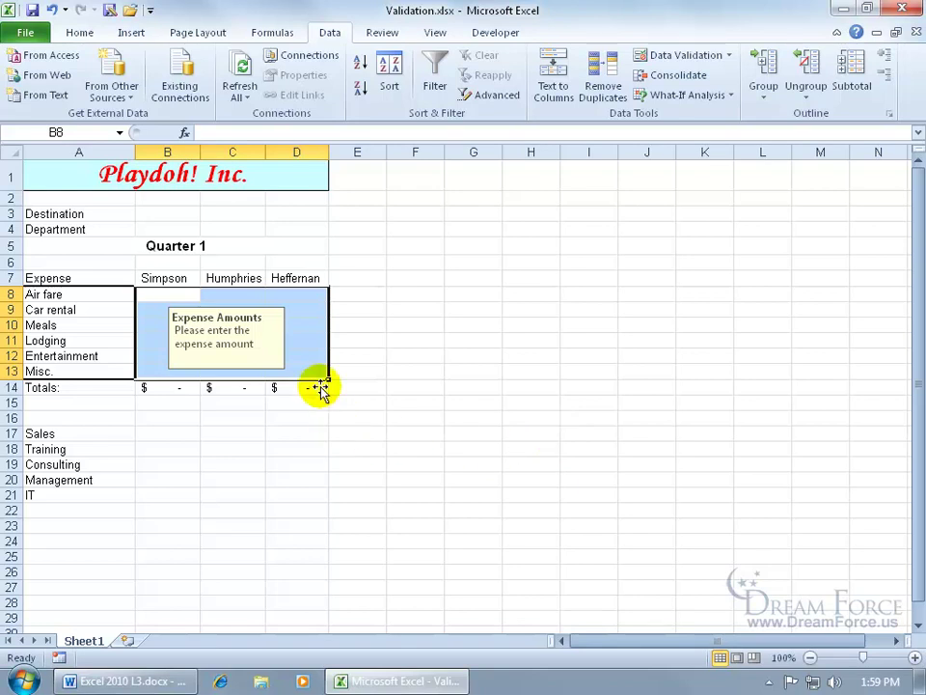
Test the validation by entering 3000 in the Humphries lodging cell C11
{"action": "left_click", "coordinate": [306, 340]}
{"action": "left_click", "coordinate": [232, 337]}
{"action": "left_click", "coordinate": [210, 346]}
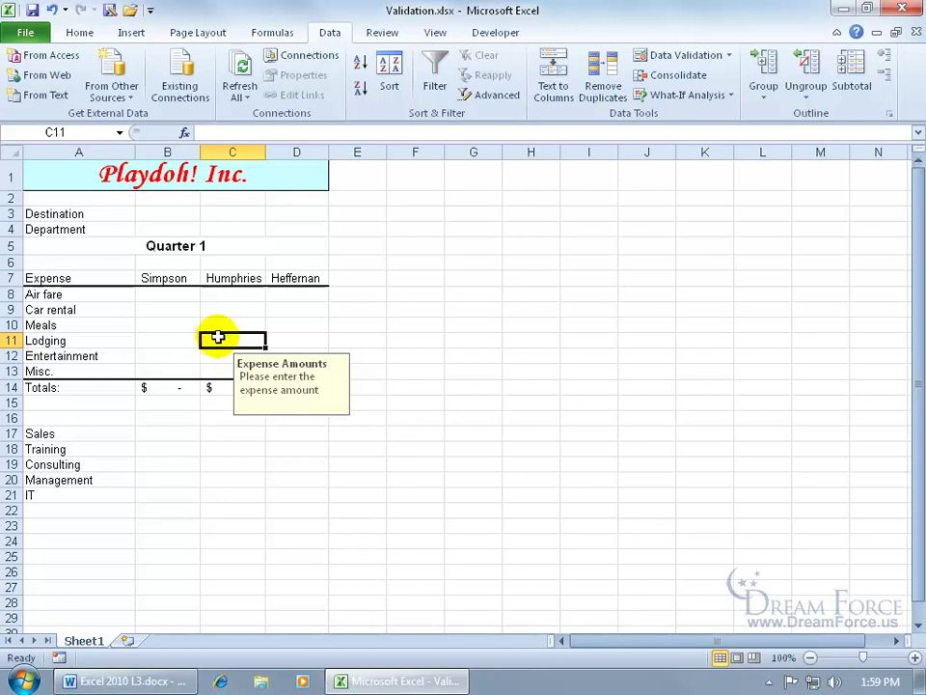
{"action": "type", "text": "3000"}
{"action": "key", "text": "Return"}
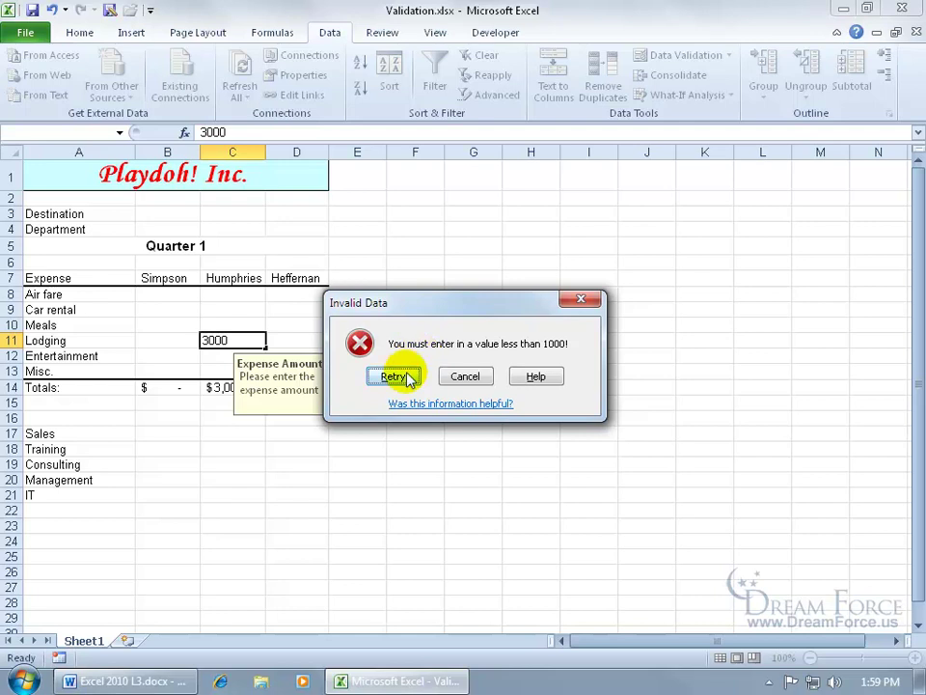
Discard the rejected 3000 and enter 999 in C11 instead
{"action": "left_click", "coordinate": [401, 377]}
{"action": "key", "text": "Return"}
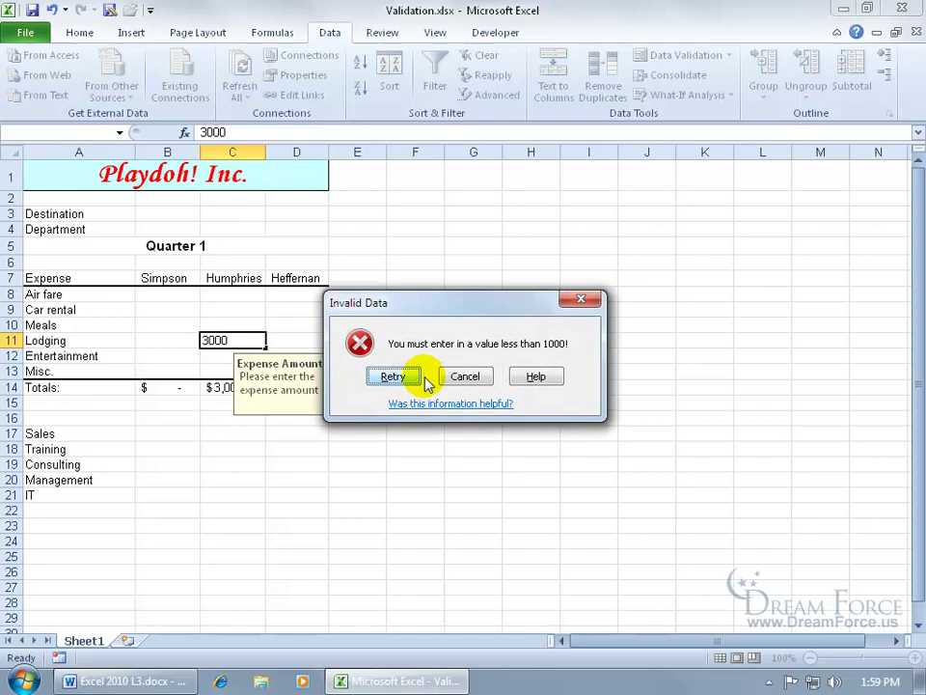
{"action": "left_click", "coordinate": [467, 375]}
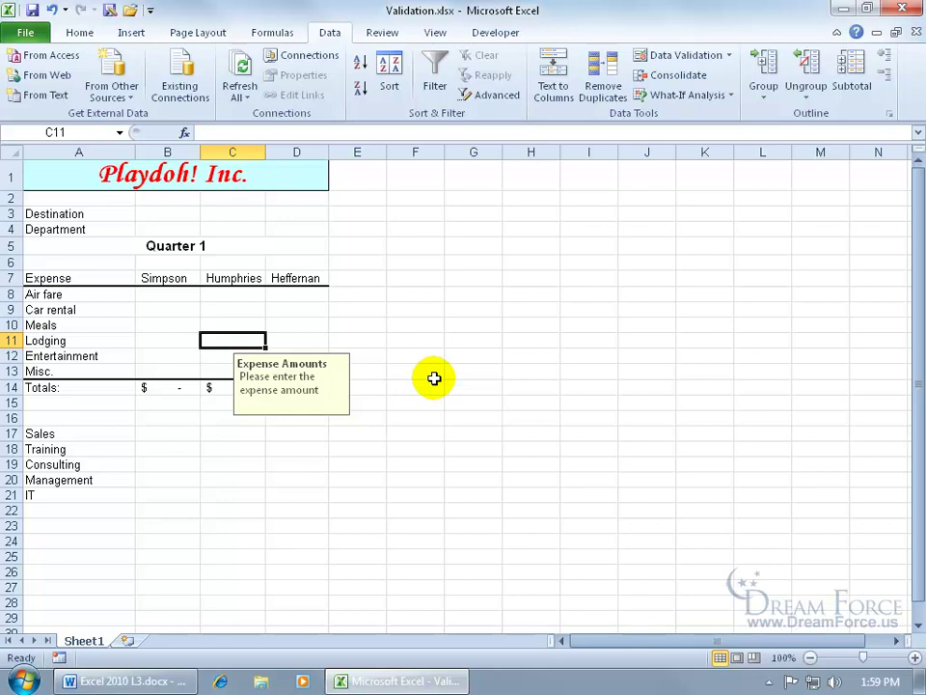
{"action": "type", "text": "99"}
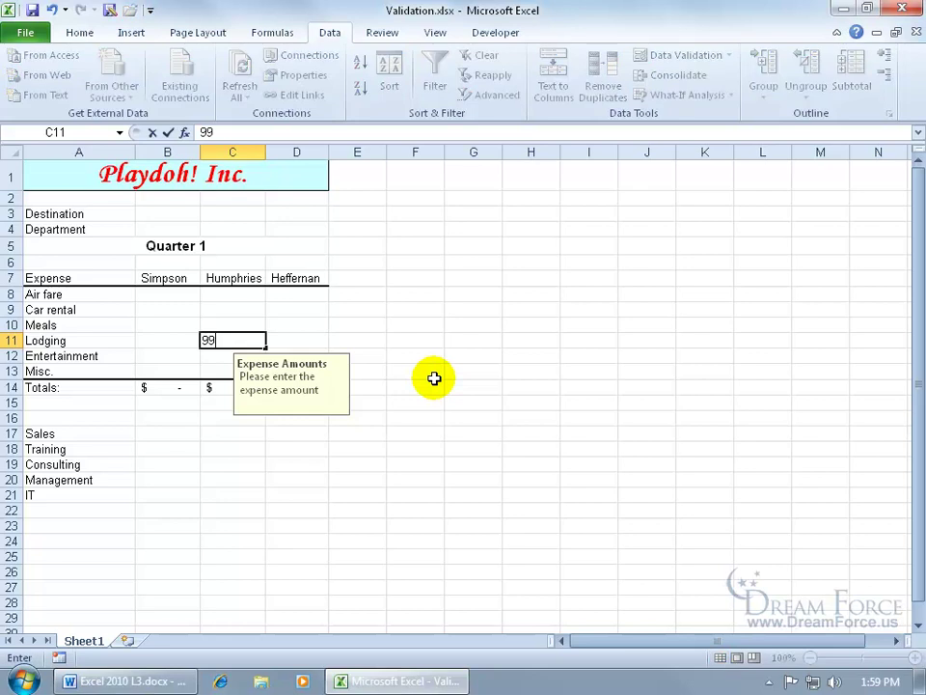
{"action": "type", "text": "9"}
{"action": "key", "text": "Return"}
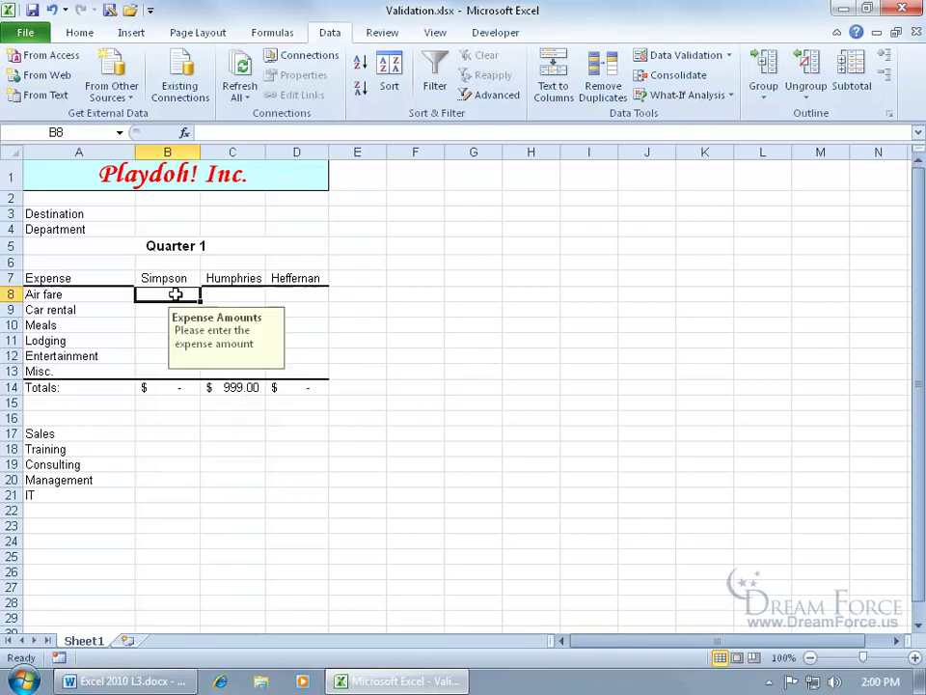
Change the B8:D13 error alert to Warning style and turn off its input message
{"action": "left_click_drag", "start_coordinate": [174, 295], "coordinate": [286, 370]}
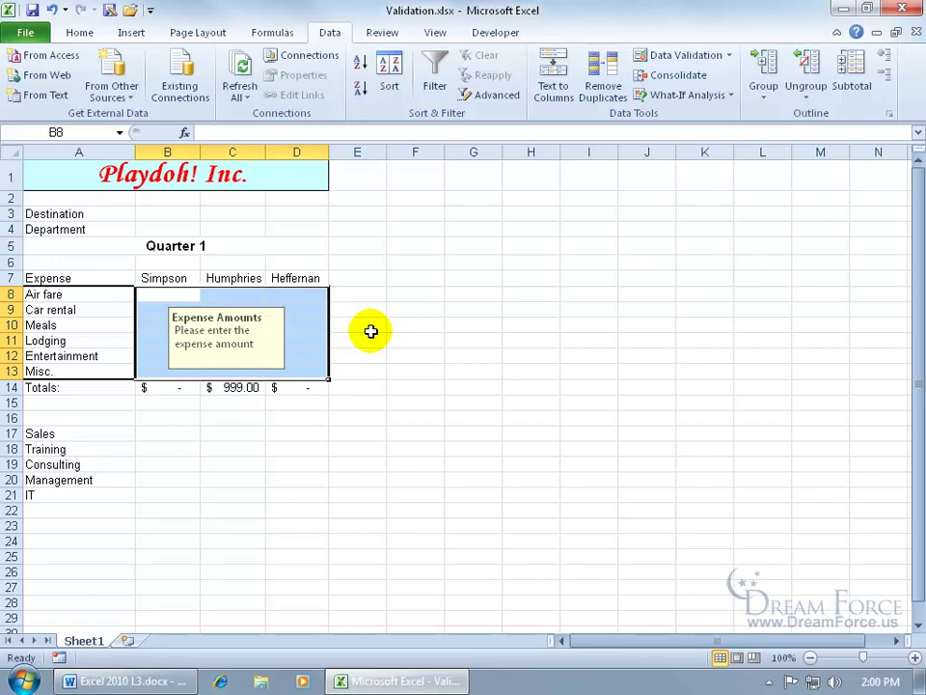
{"action": "left_click", "coordinate": [678, 56]}
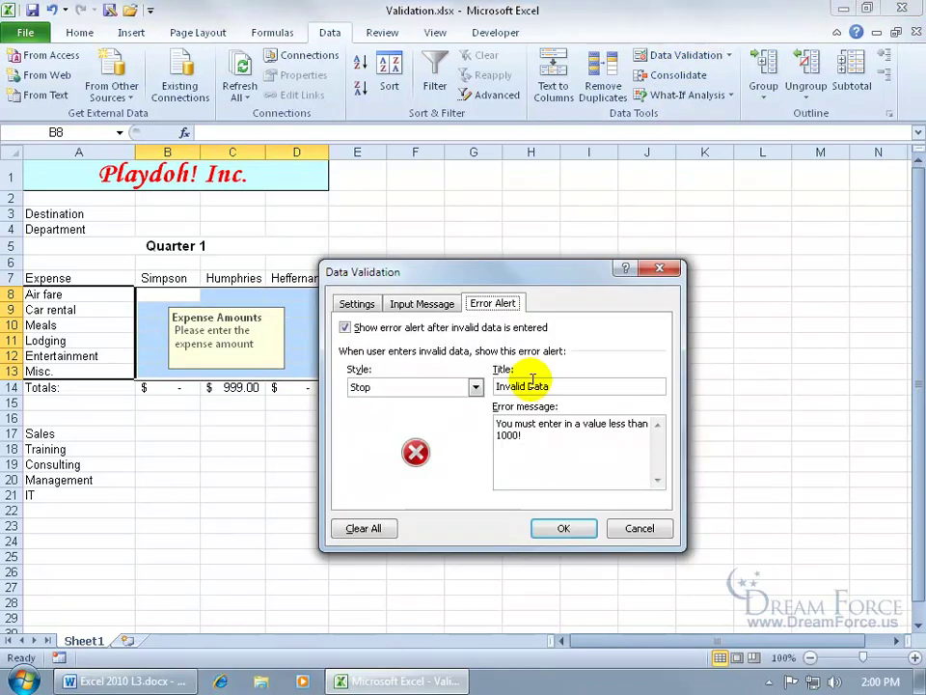
{"action": "left_click", "coordinate": [476, 387]}
{"action": "left_click", "coordinate": [463, 416]}
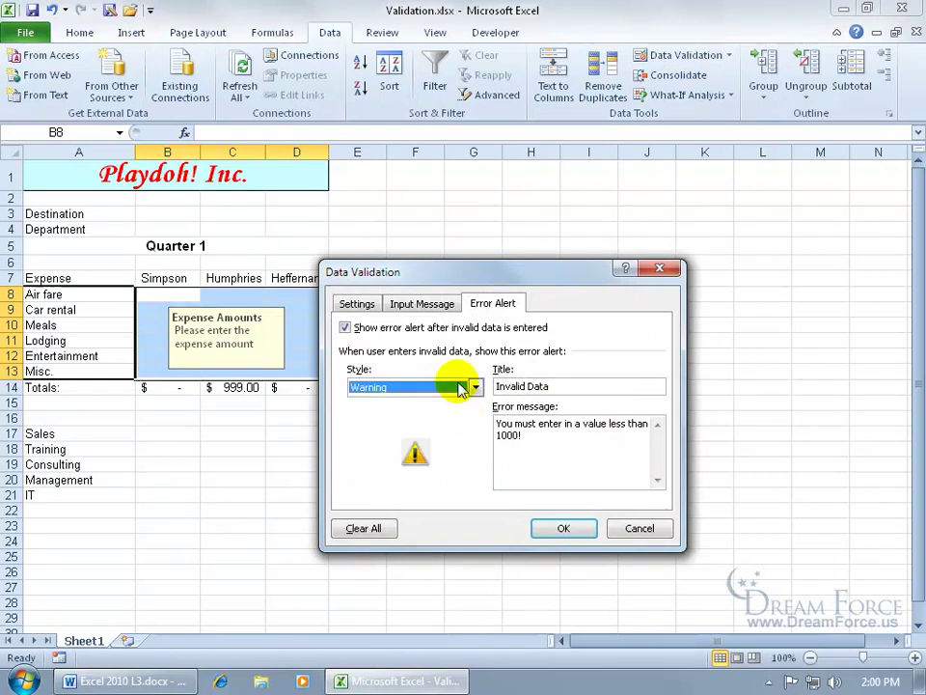
{"action": "left_click", "coordinate": [415, 303]}
{"action": "left_click", "coordinate": [345, 329]}
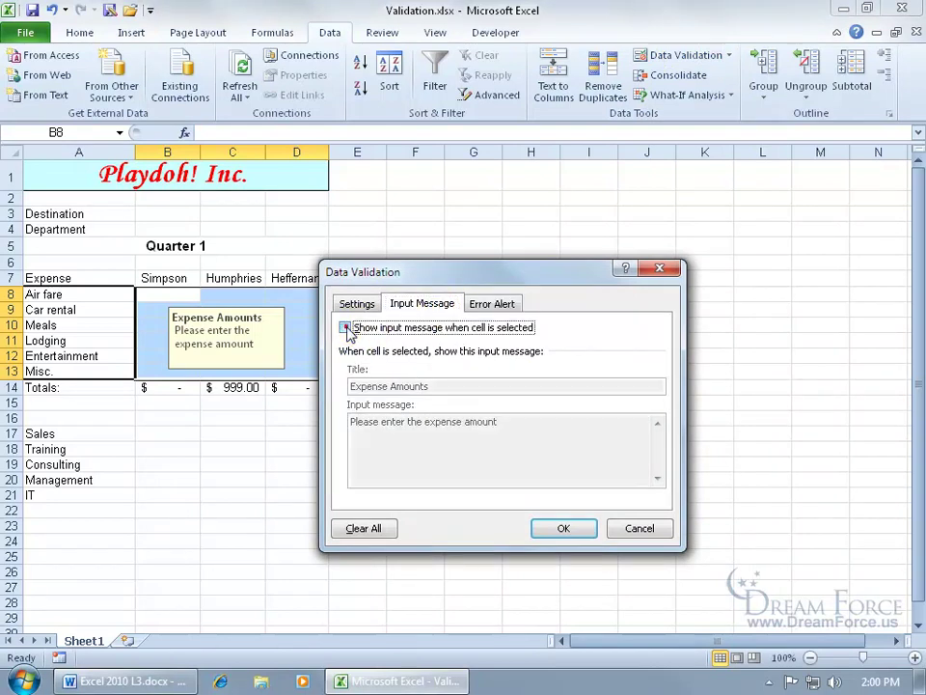
{"action": "left_click", "coordinate": [555, 527]}
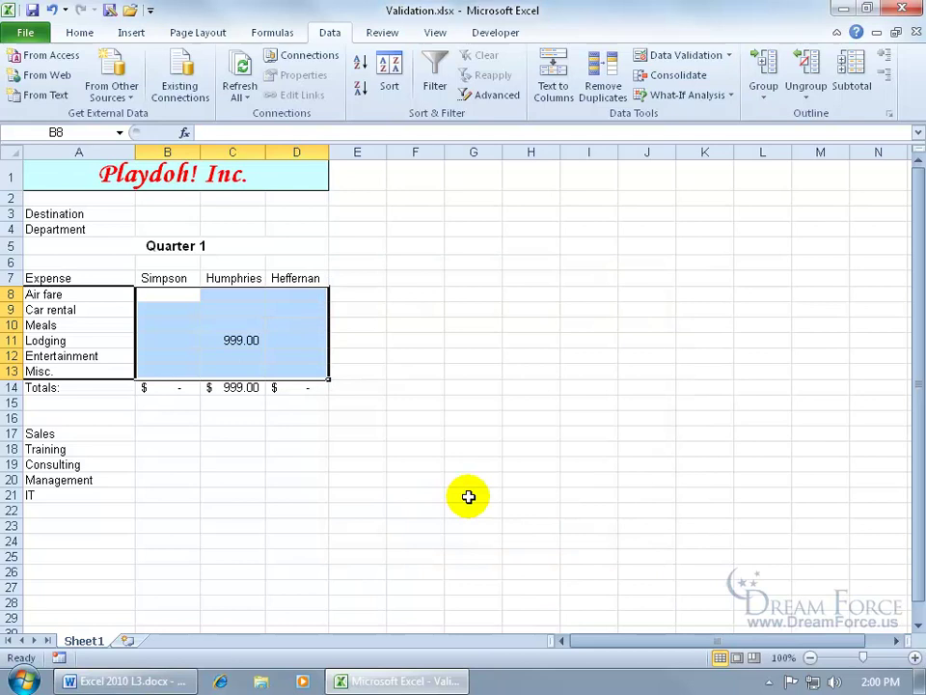
Enter 3000 in Heffernan's lodging cell D11 and accept it despite the Invalid Data warning
{"action": "left_click", "coordinate": [294, 343]}
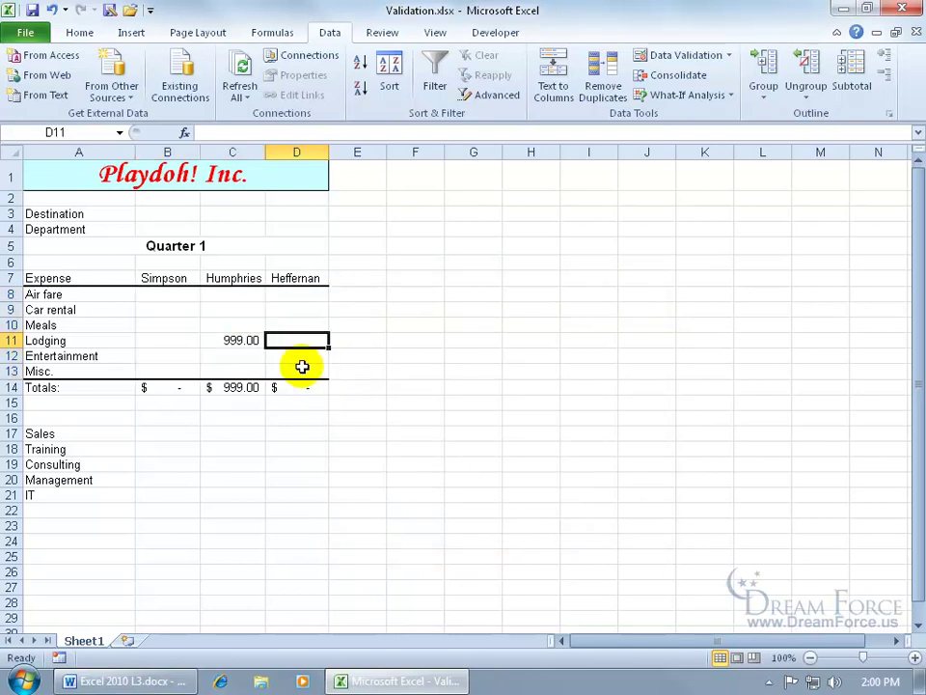
{"action": "type", "text": "3000"}
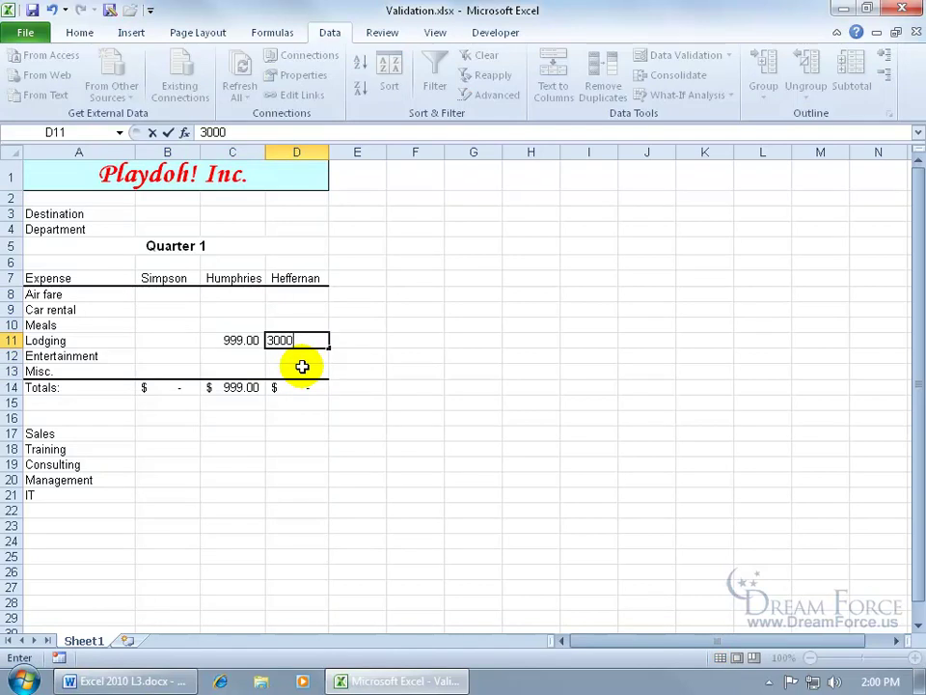
{"action": "key", "text": "Return"}
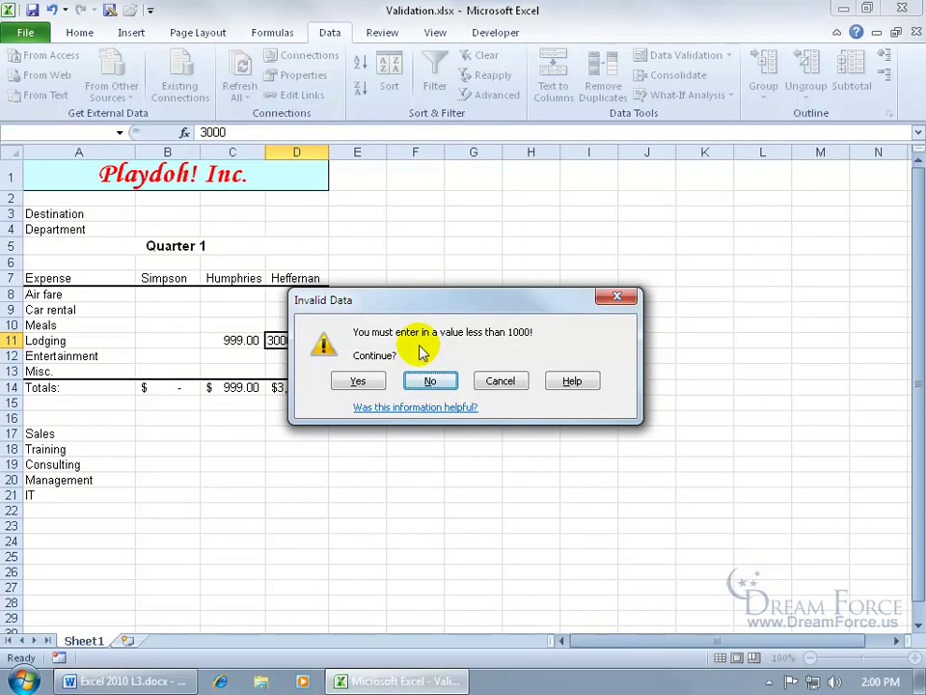
{"action": "left_click", "coordinate": [359, 381]}
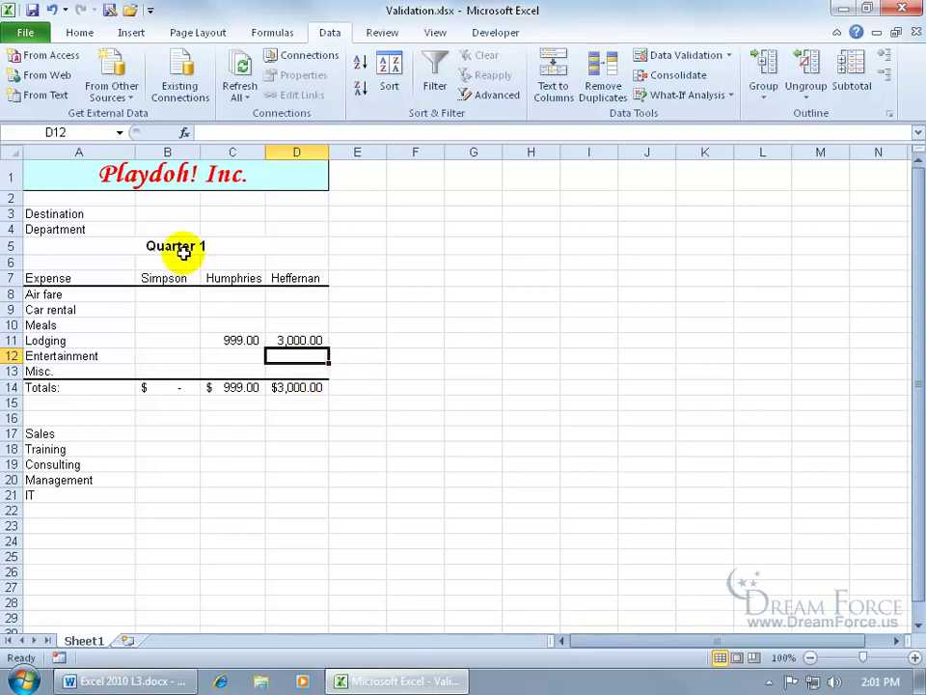
Restrict the Destination cell B3 to a text length between 0 and 2 characters
{"action": "left_click", "coordinate": [169, 211]}
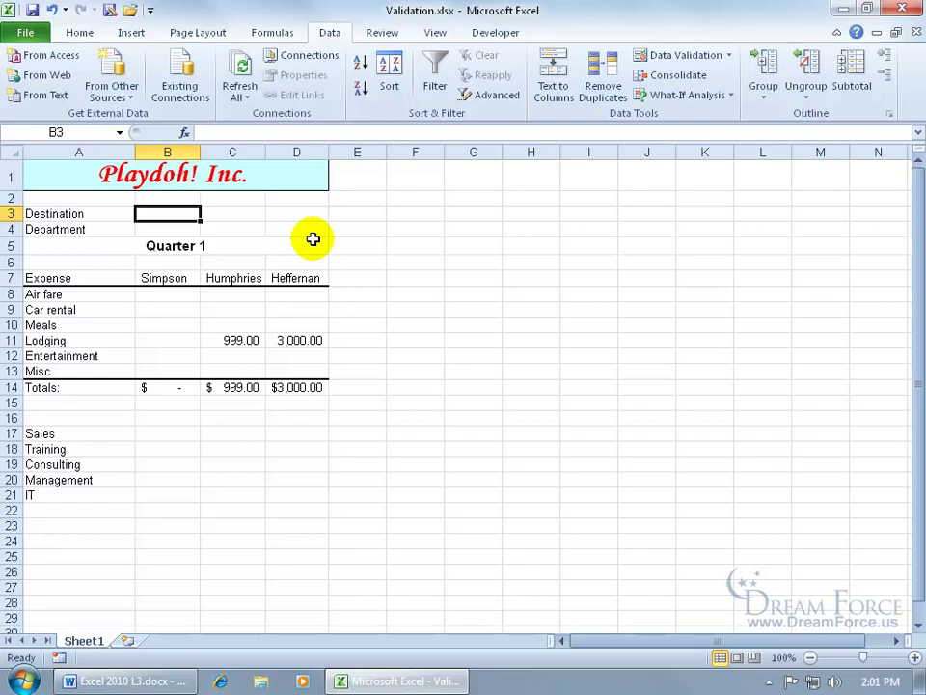
{"action": "left_click", "coordinate": [680, 56]}
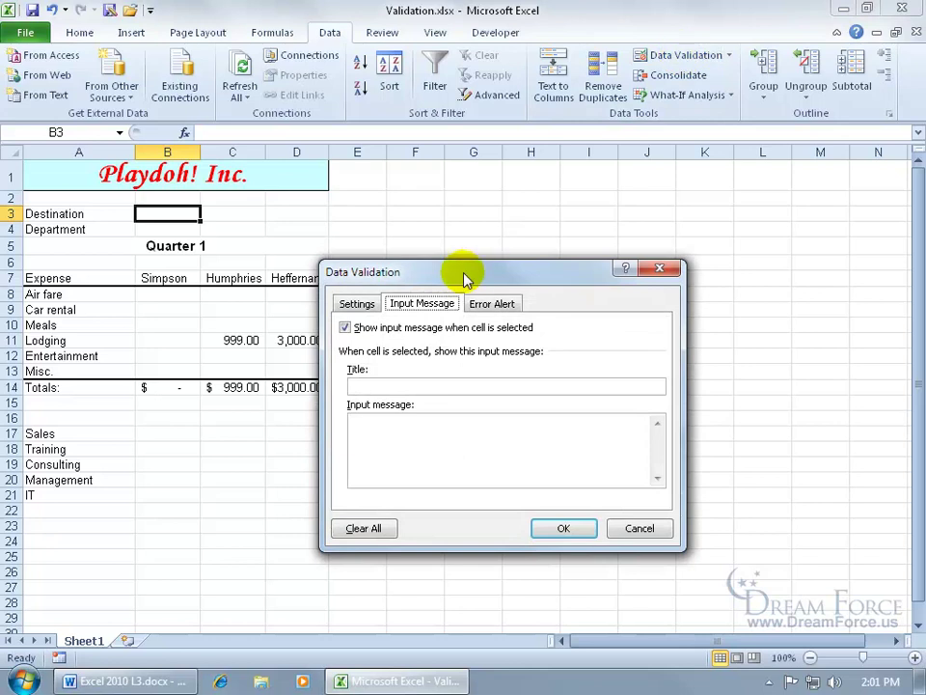
{"action": "left_click", "coordinate": [366, 305]}
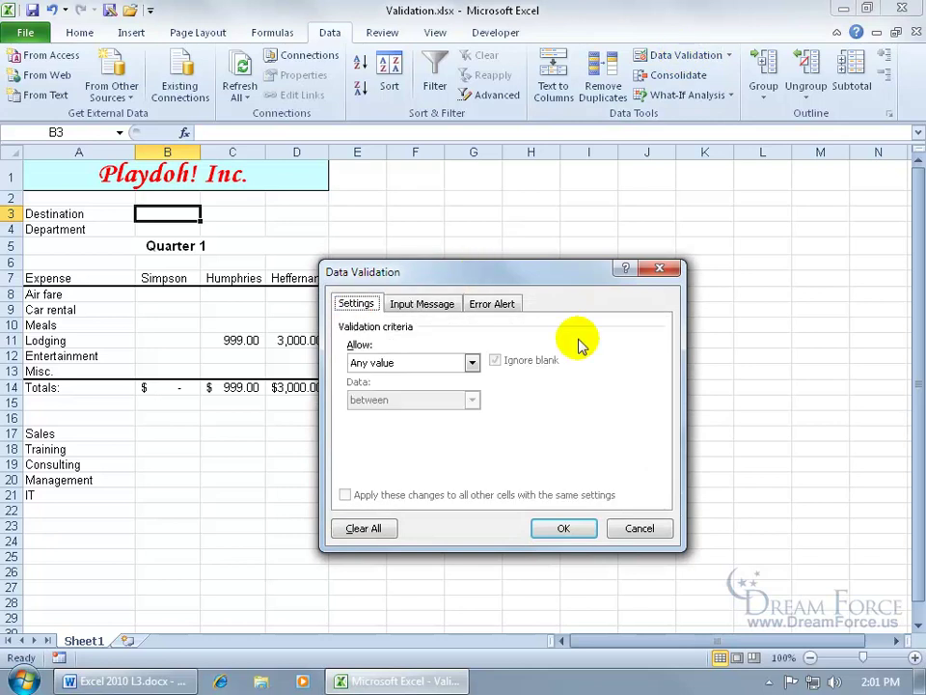
{"action": "left_click", "coordinate": [472, 362]}
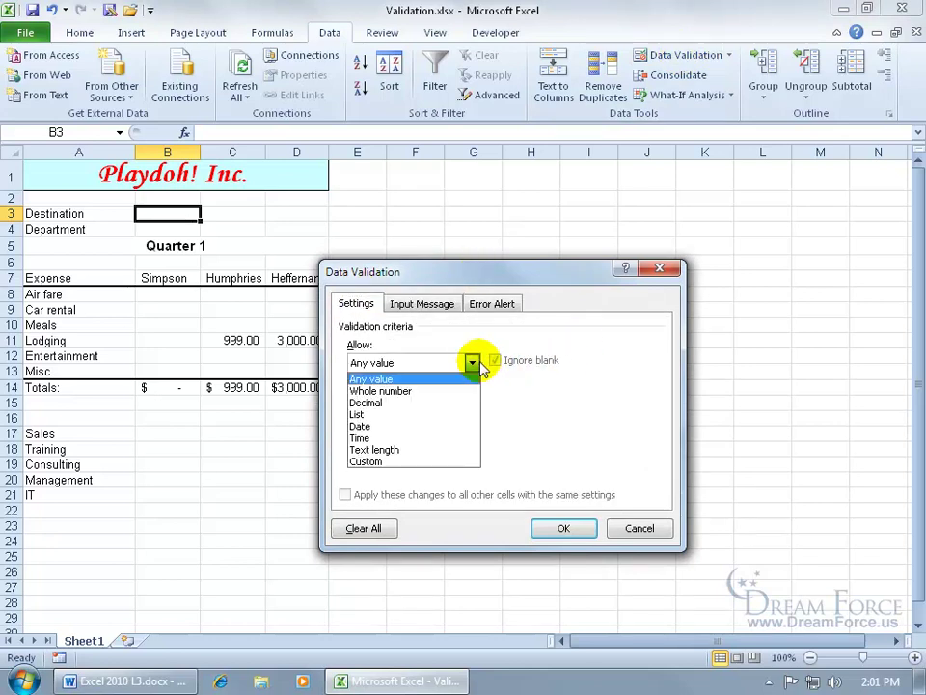
{"action": "left_click", "coordinate": [425, 449]}
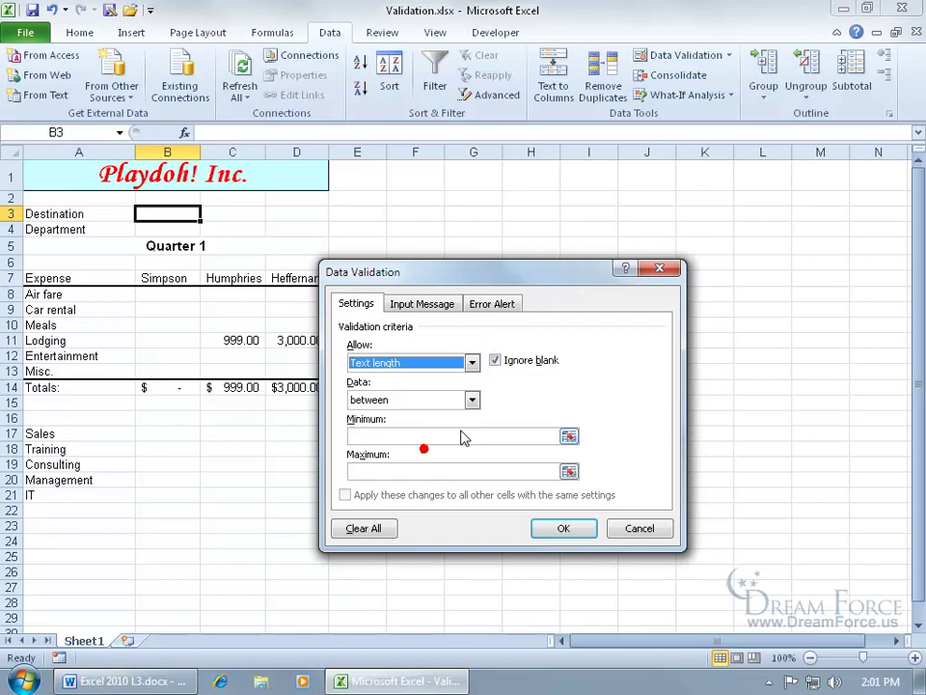
{"action": "left_click", "coordinate": [488, 434]}
{"action": "type", "text": "0"}
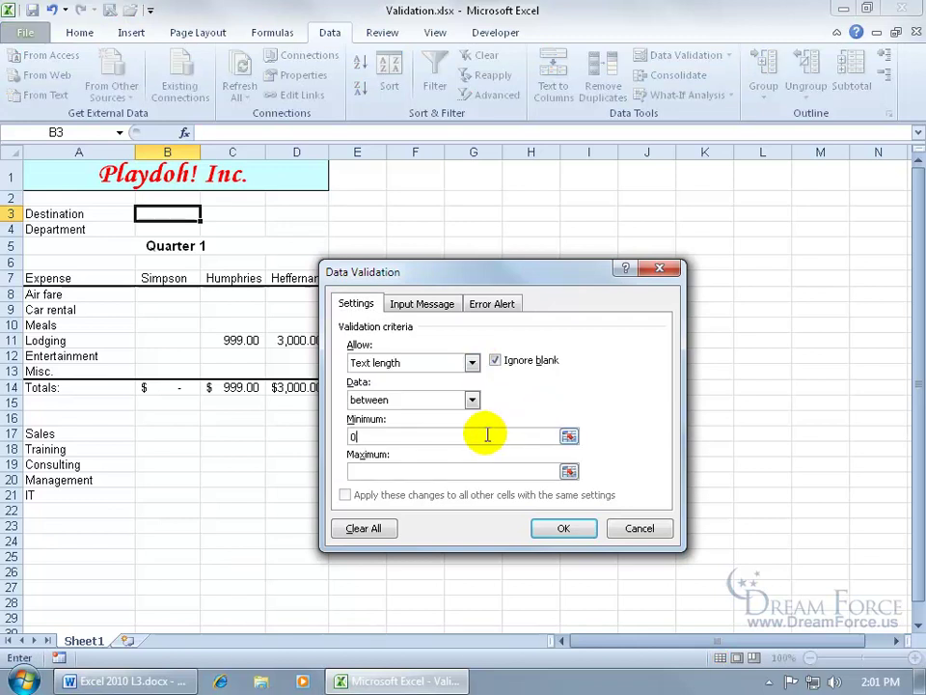
{"action": "left_click", "coordinate": [445, 468]}
{"action": "type", "text": "2"}
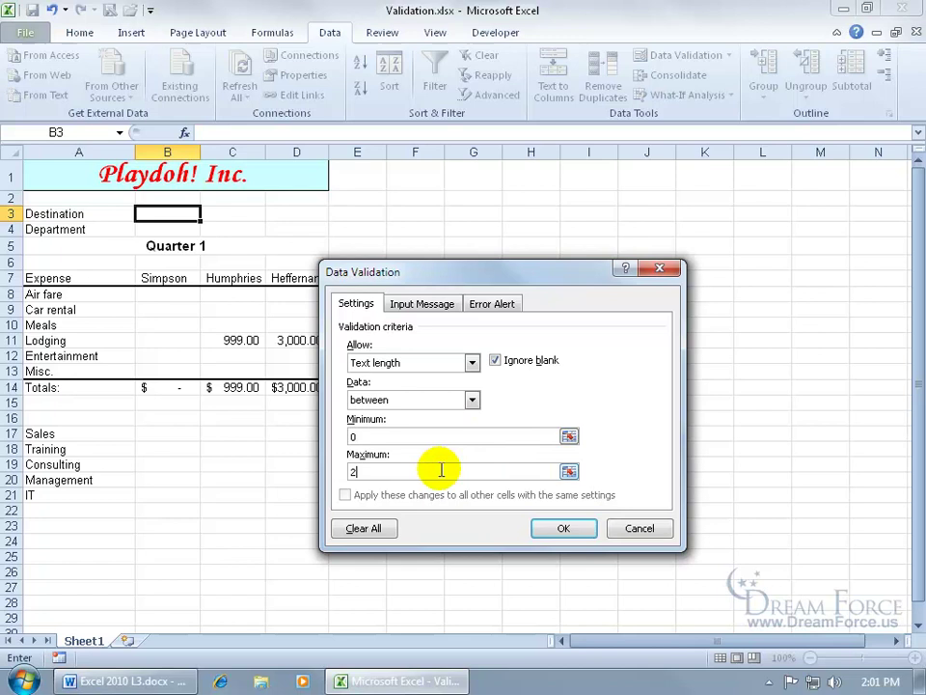
{"action": "left_click", "coordinate": [421, 305]}
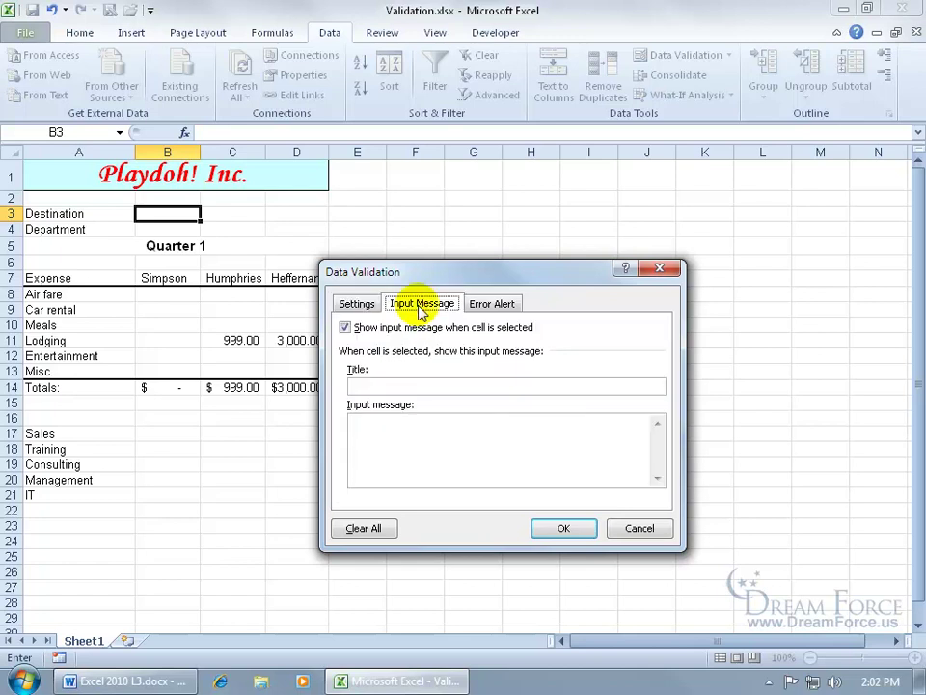
Give B3 a Stop alert titled 'State' saying 'Enter in two characters for the state please.' and apply
{"action": "left_click", "coordinate": [495, 304]}
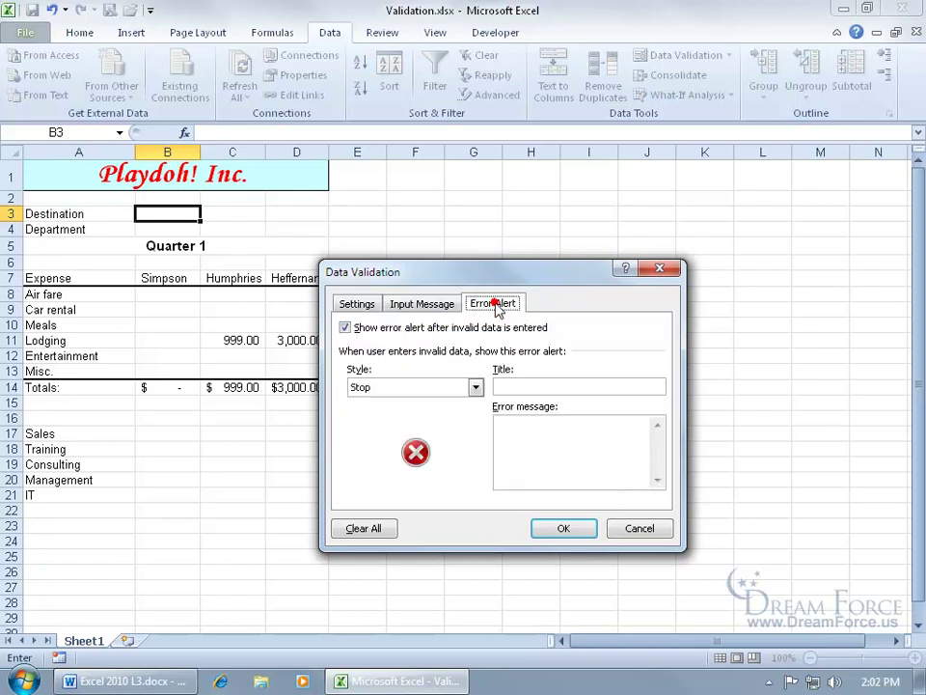
{"action": "left_click", "coordinate": [520, 382]}
{"action": "type", "text": "State"}
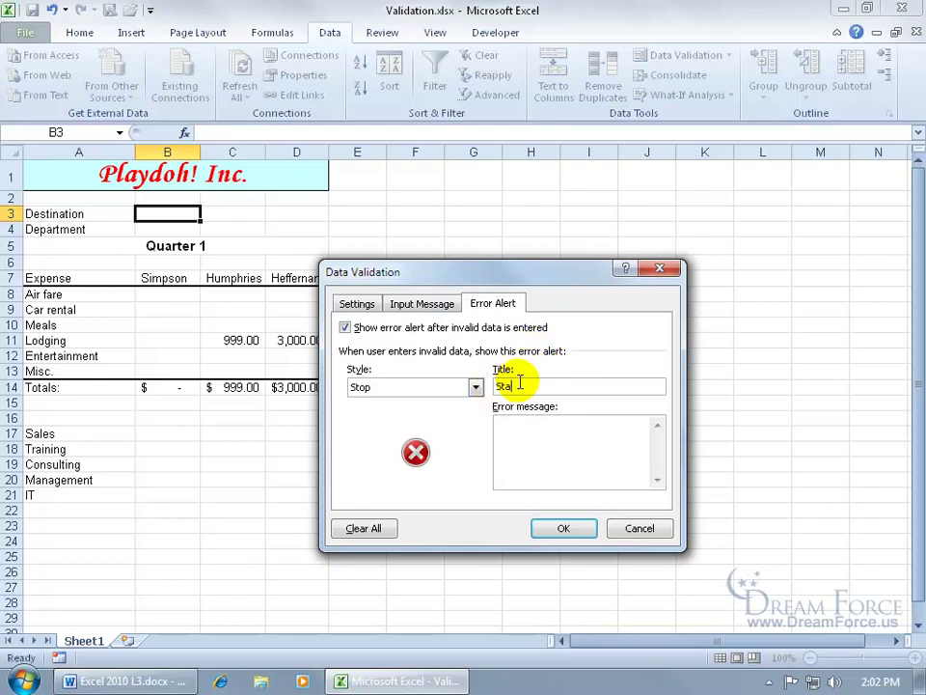
{"action": "key", "text": "Tab"}
{"action": "type", "text": "Enter in two characters for the state please."}
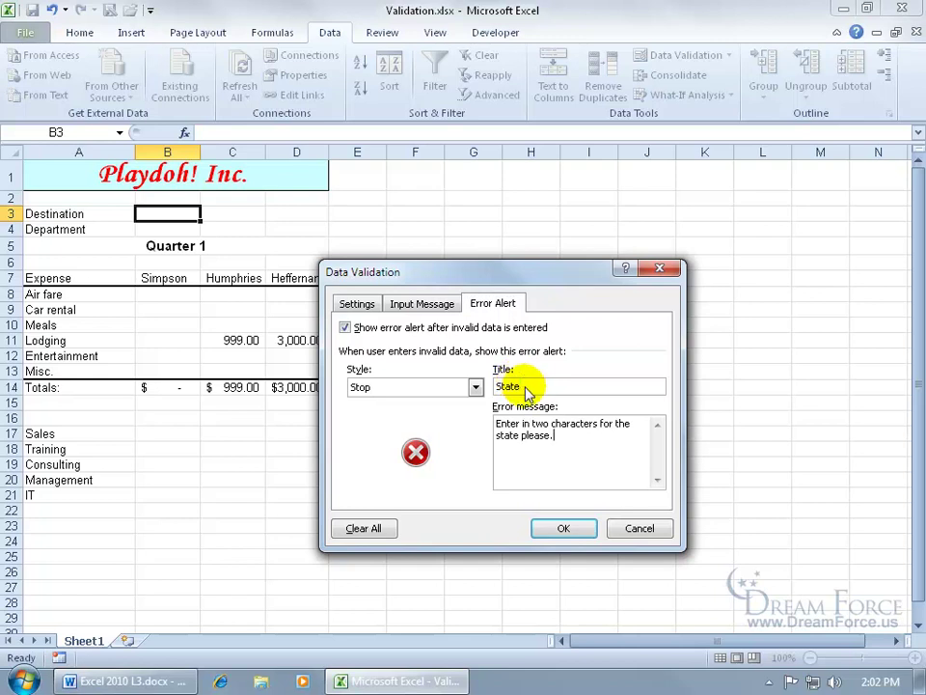
{"action": "left_click", "coordinate": [583, 532]}
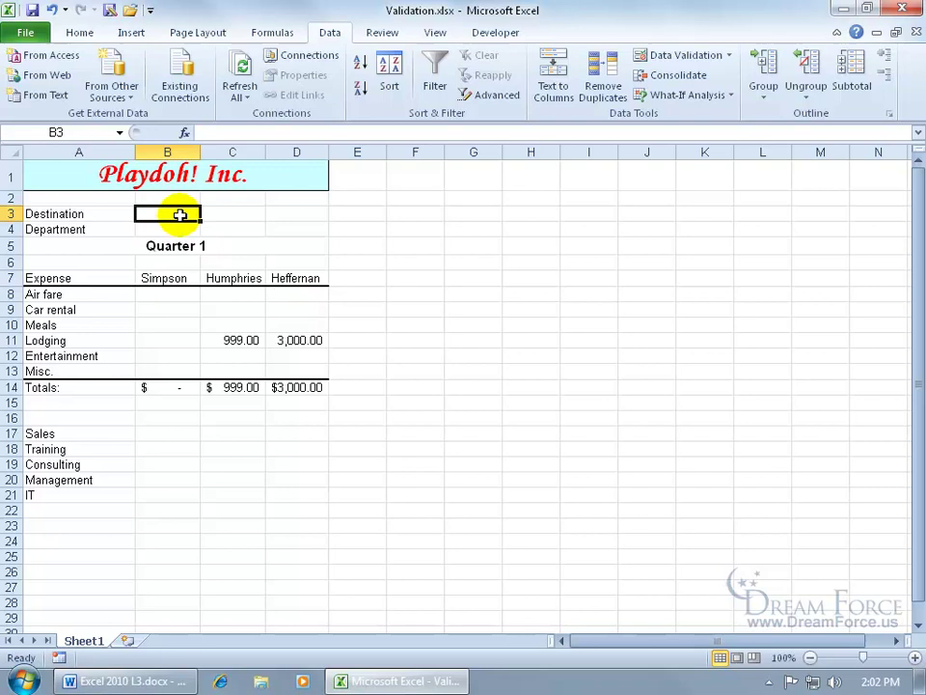
Enter 'Utah' in B3, then replace the rejected entry with 'UT'
{"action": "type", "text": "Utah"}
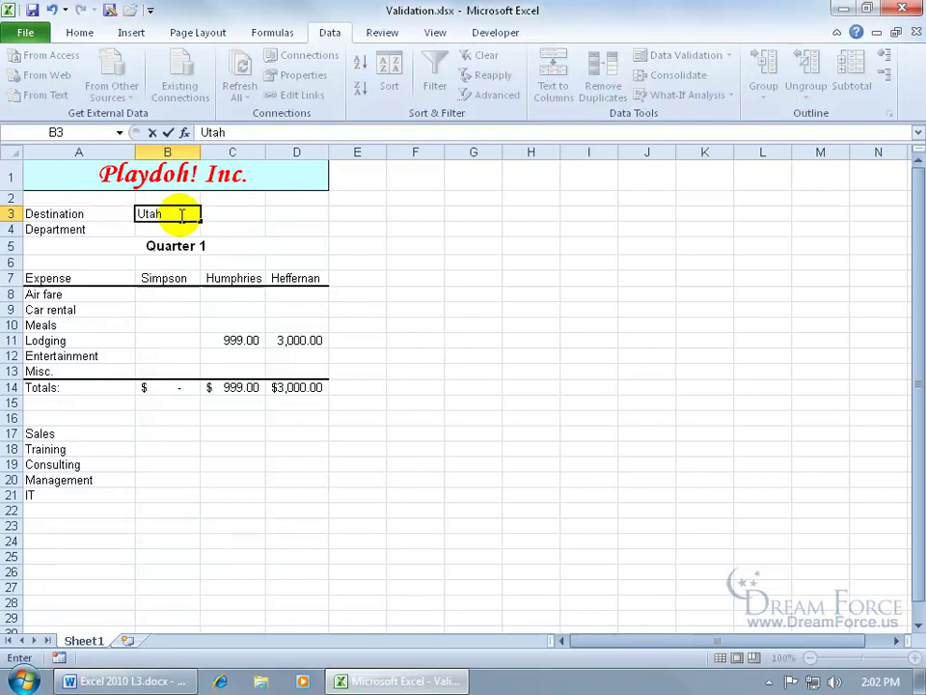
{"action": "key", "text": "Return"}
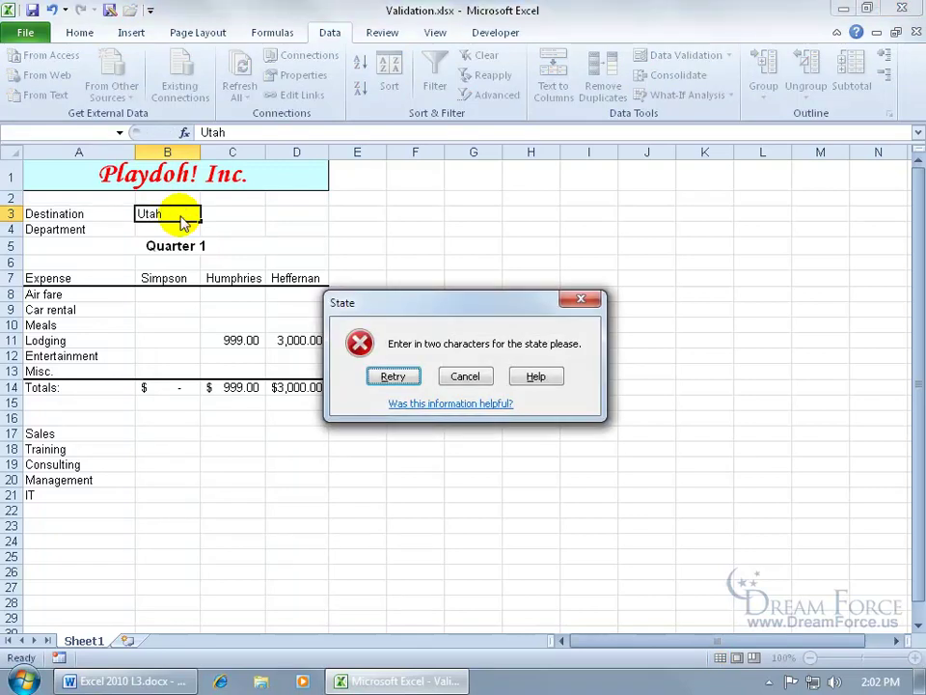
{"action": "left_click", "coordinate": [394, 375]}
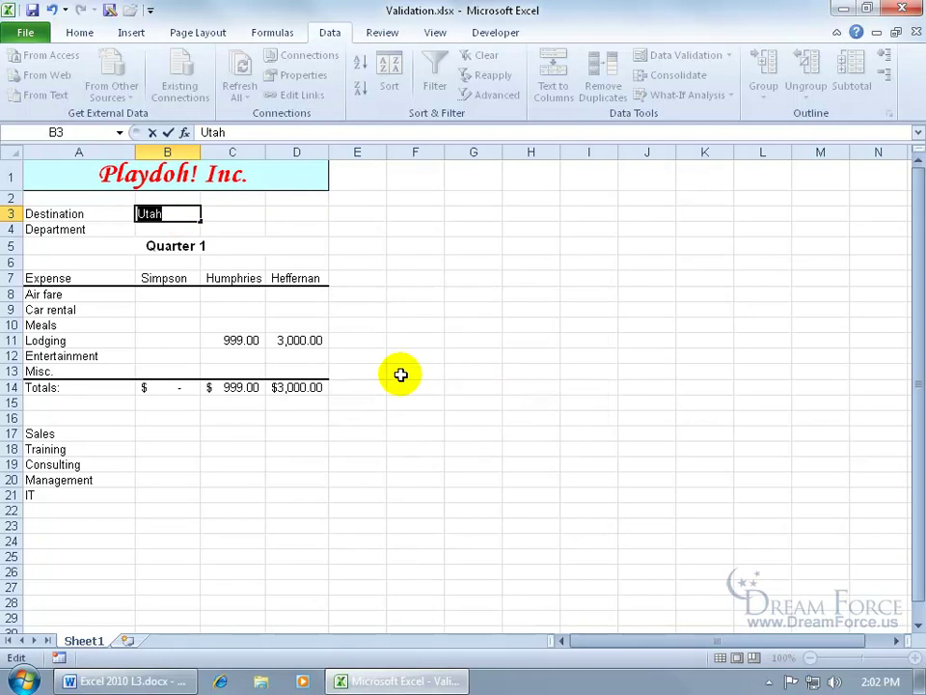
{"action": "type", "text": "UT"}
{"action": "key", "text": "Return"}
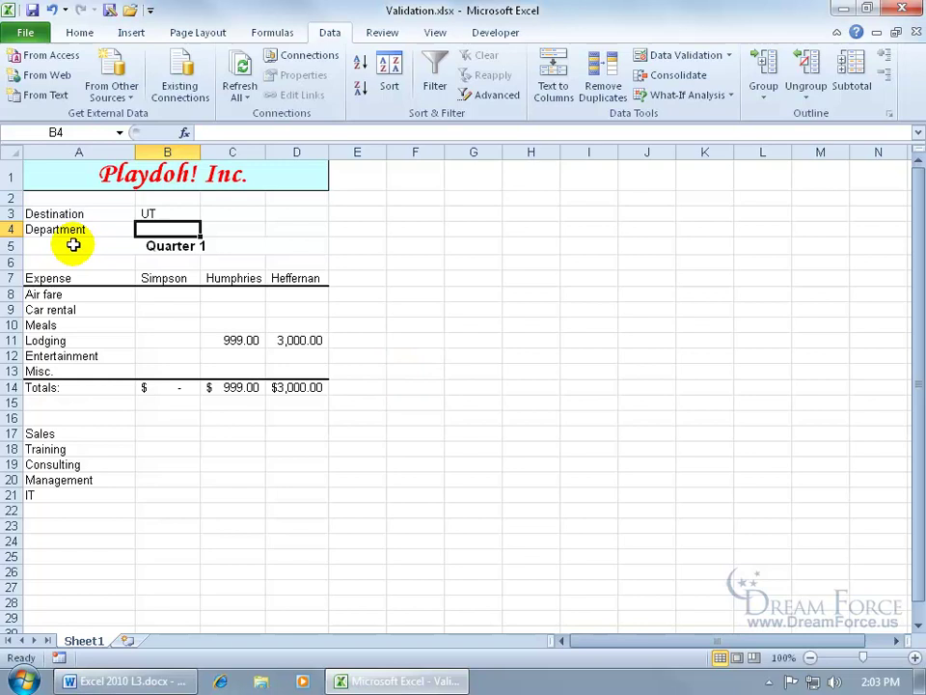
{"action": "left_click_drag", "start_coordinate": [64, 434], "coordinate": [57, 490]}
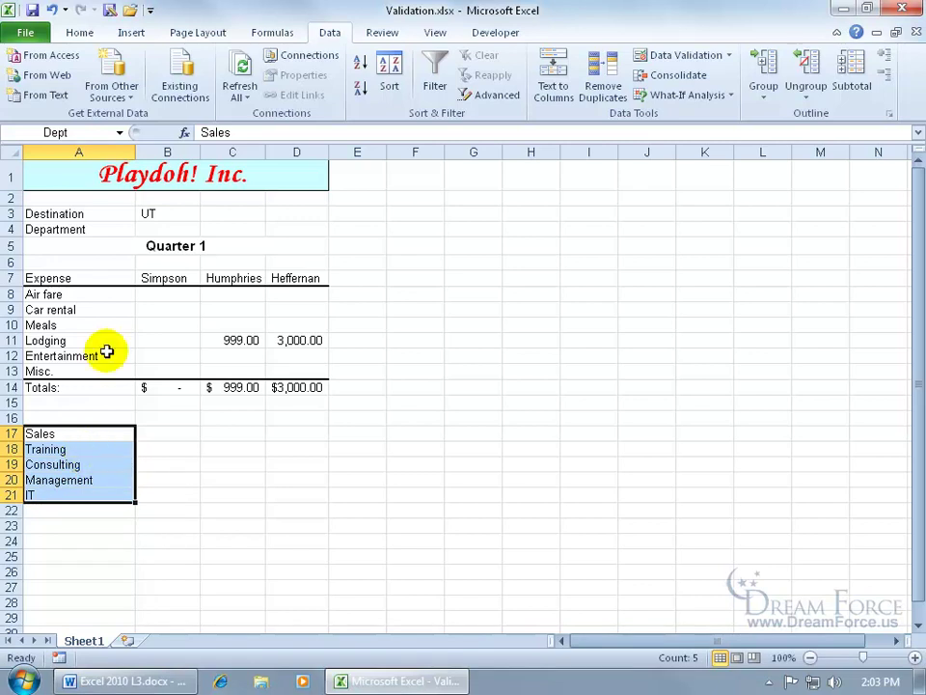
{"action": "left_click", "coordinate": [166, 230]}
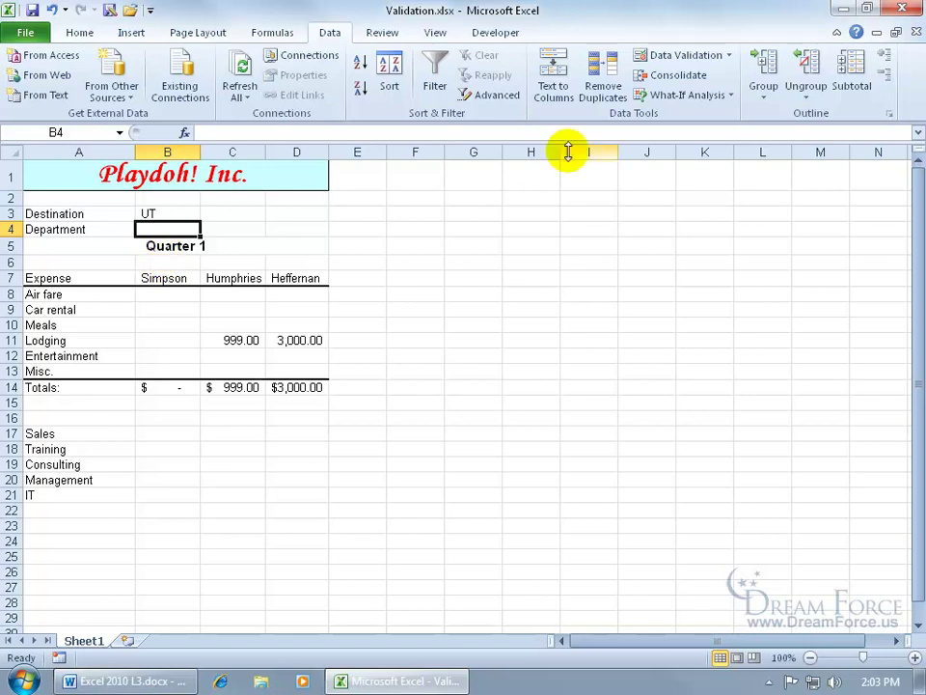
Give B4 list validation with the source 'Sales, Training'
{"action": "left_click", "coordinate": [664, 55]}
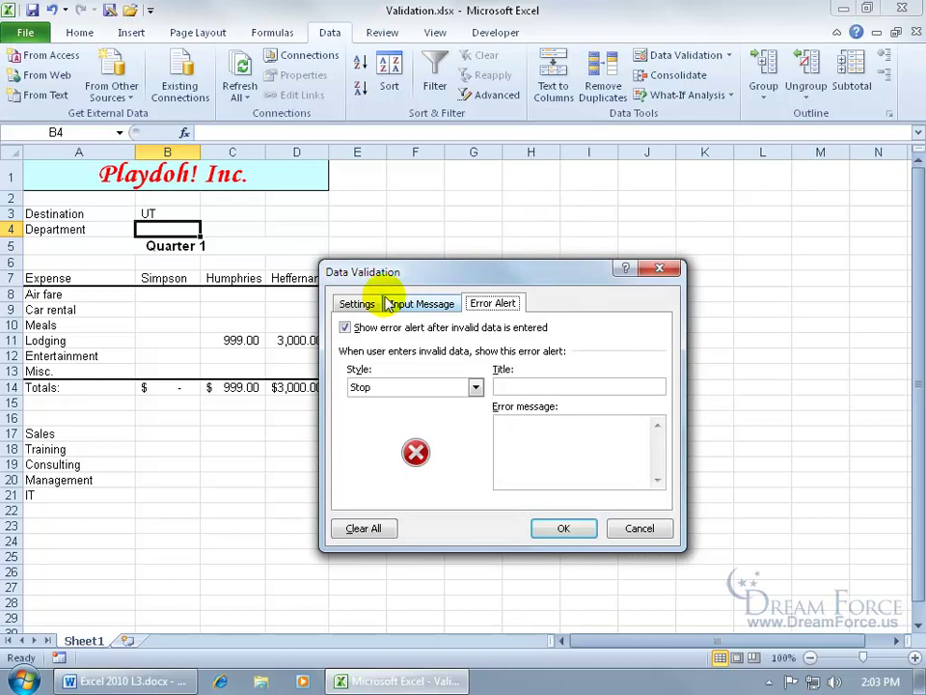
{"action": "left_click", "coordinate": [353, 305]}
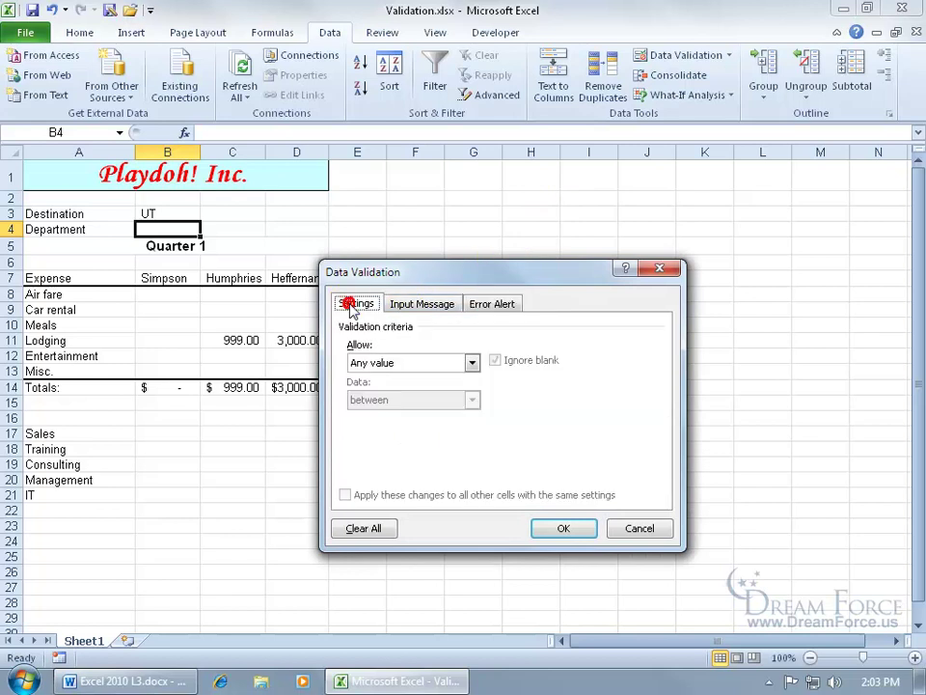
{"action": "left_click", "coordinate": [472, 362]}
{"action": "left_click", "coordinate": [440, 414]}
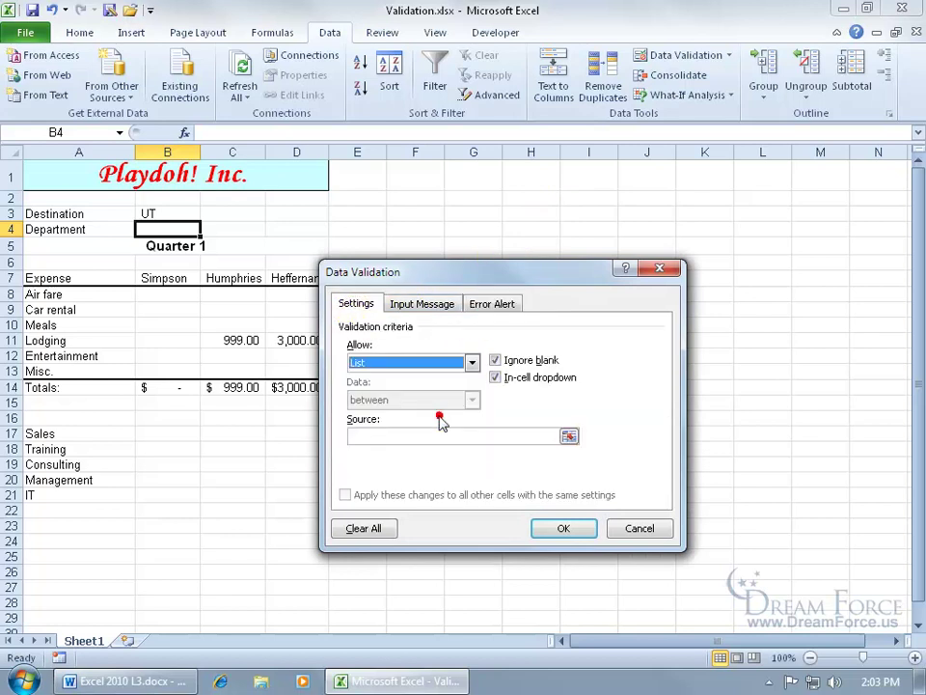
{"action": "left_click", "coordinate": [394, 435]}
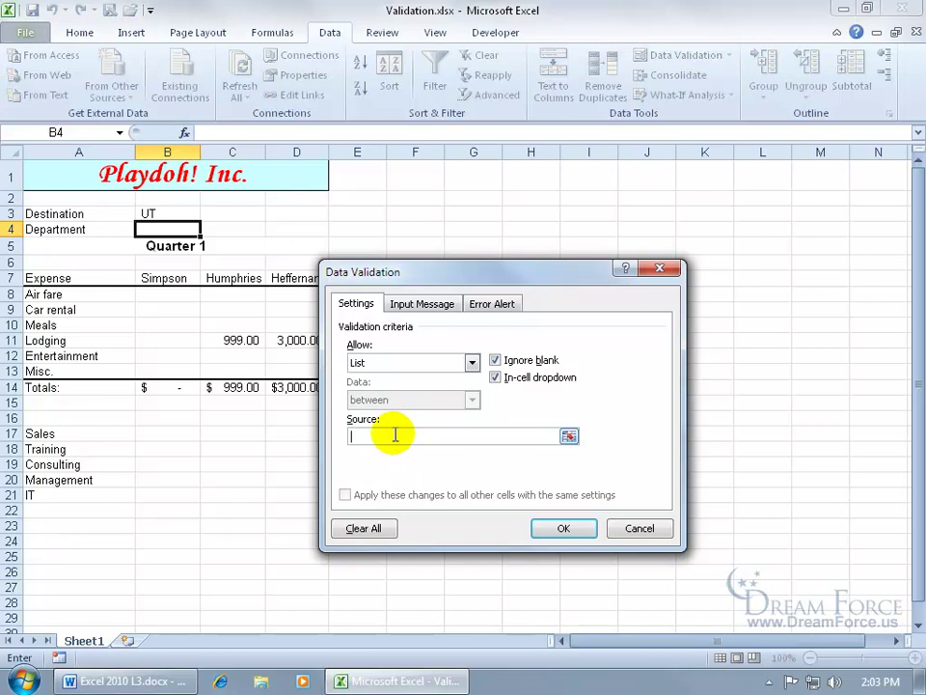
{"action": "type", "text": "Sales, Training"}
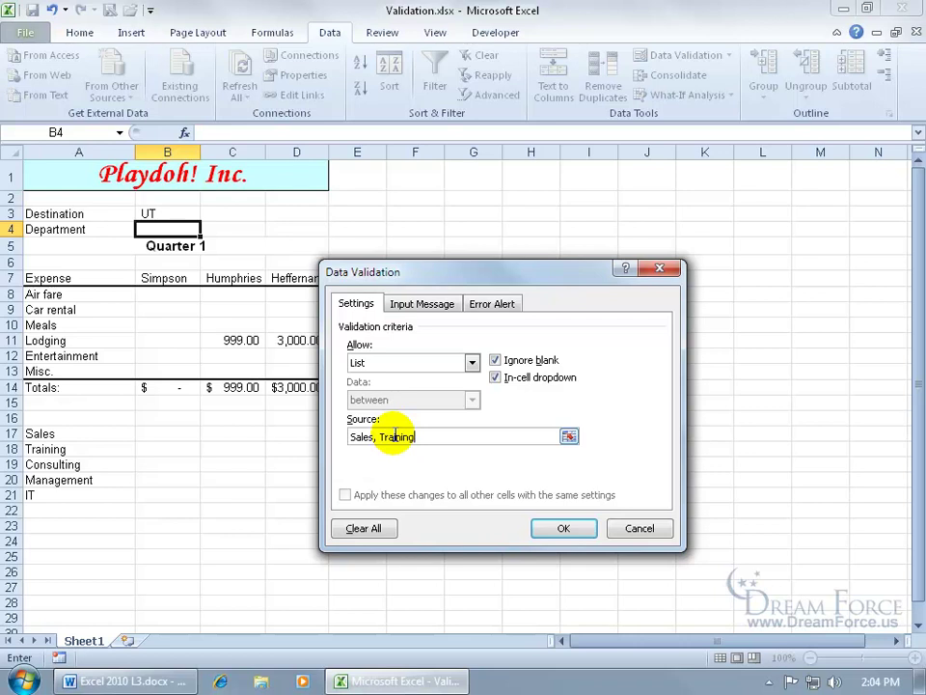
{"action": "left_click", "coordinate": [564, 527]}
Test B4's dropdown by picking Sales, then undo the entry
{"action": "left_click", "coordinate": [208, 229]}
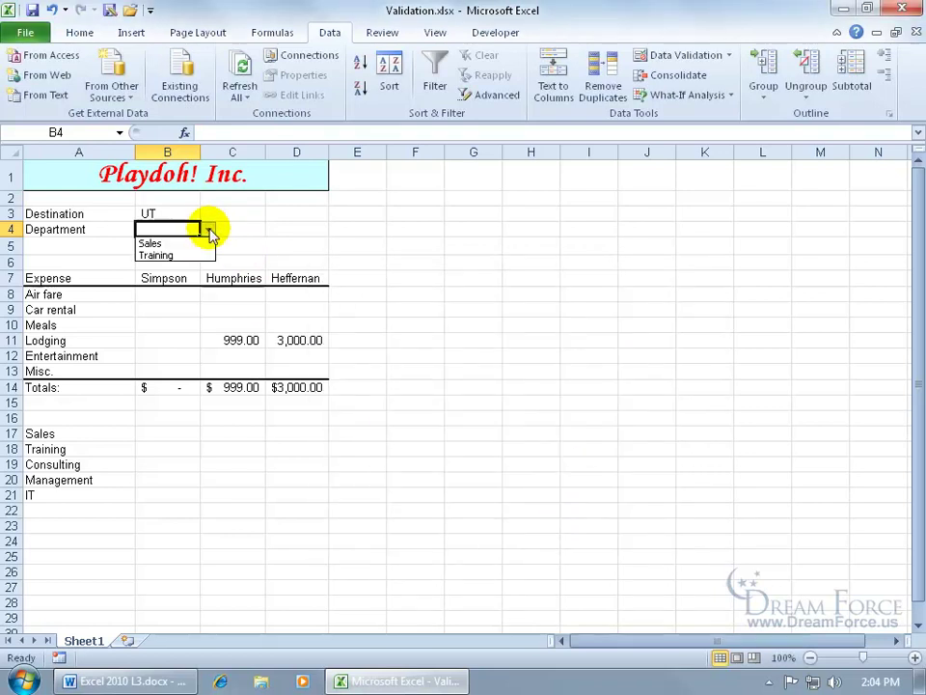
{"action": "left_click", "coordinate": [197, 243]}
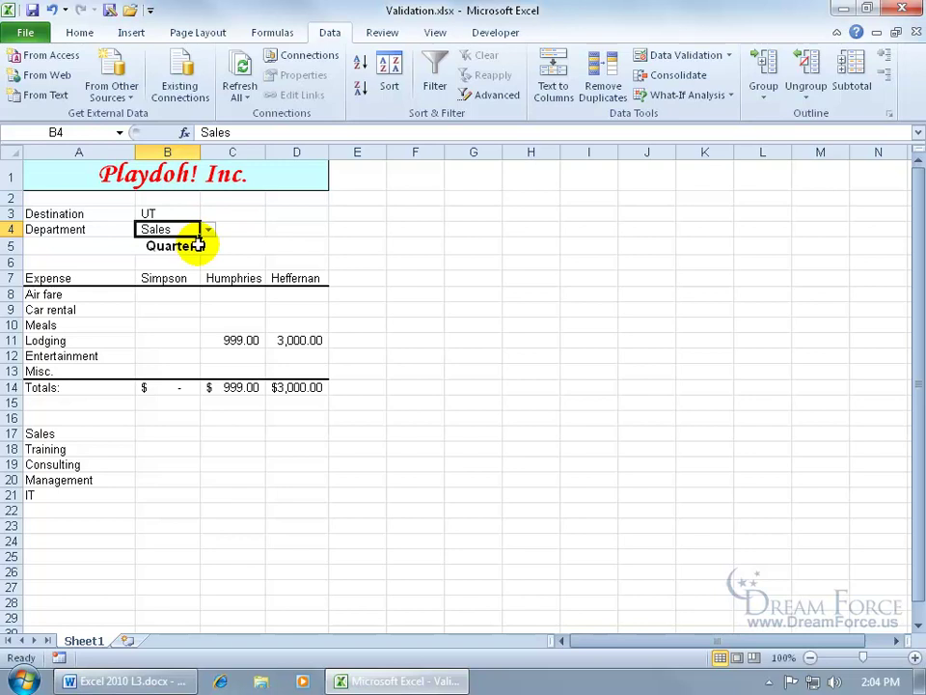
{"action": "left_click", "coordinate": [52, 12]}
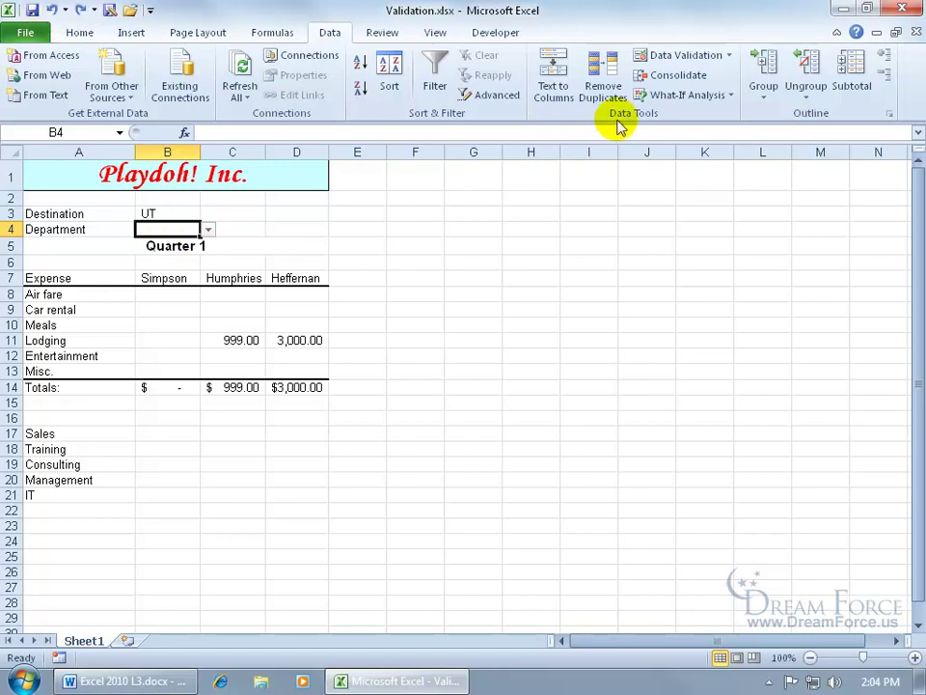
Replace B4's typed Sales, Training source with the range A17:A21 so it reads =Dept
{"action": "left_click", "coordinate": [683, 58]}
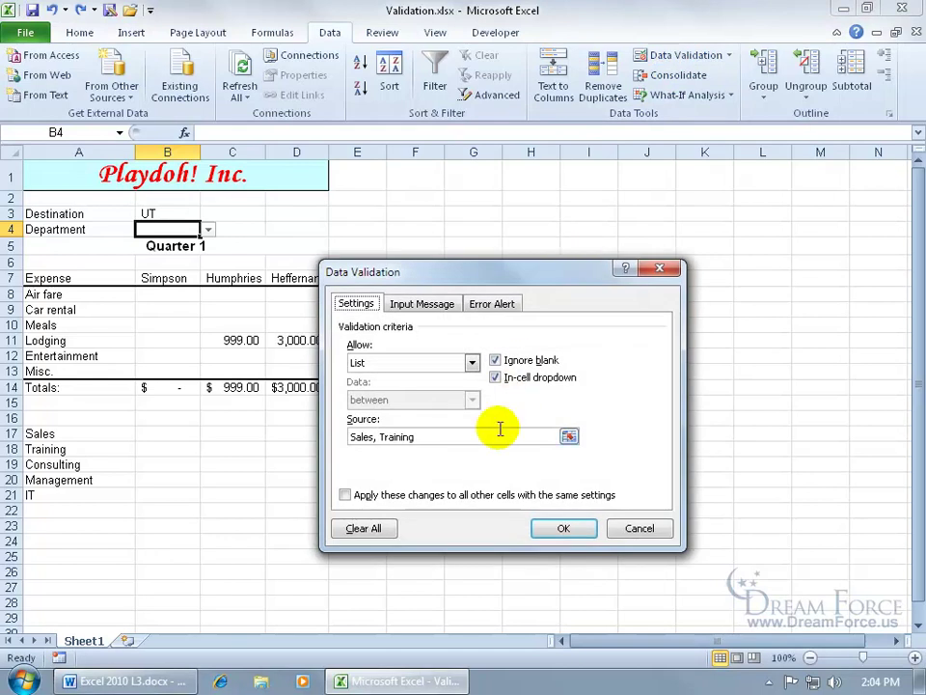
{"action": "double_click", "coordinate": [461, 433]}
{"action": "key", "text": "Delete"}
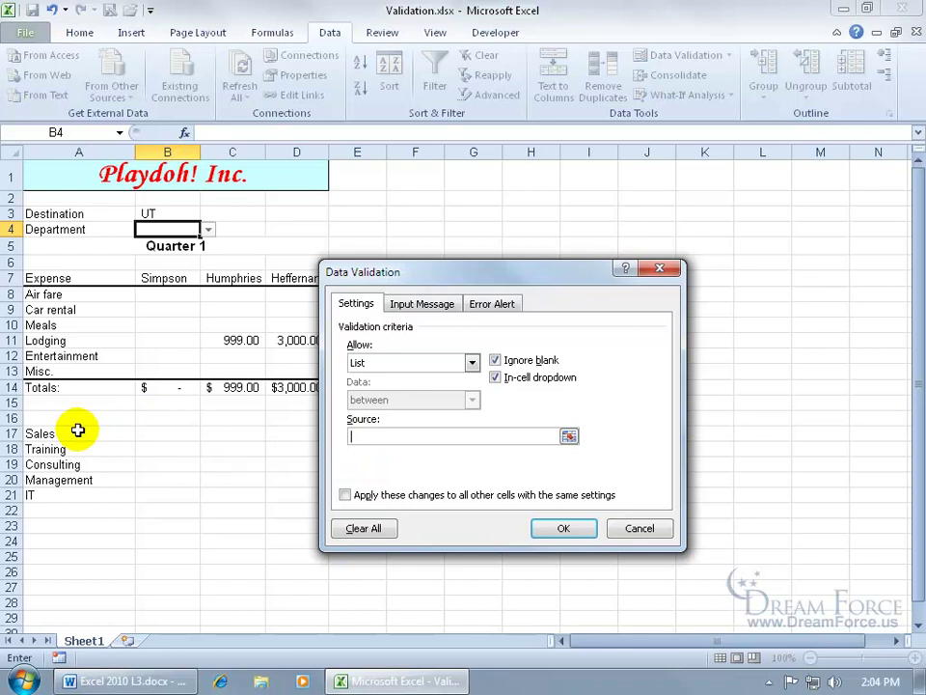
{"action": "left_click_drag", "start_coordinate": [77, 430], "coordinate": [61, 495]}
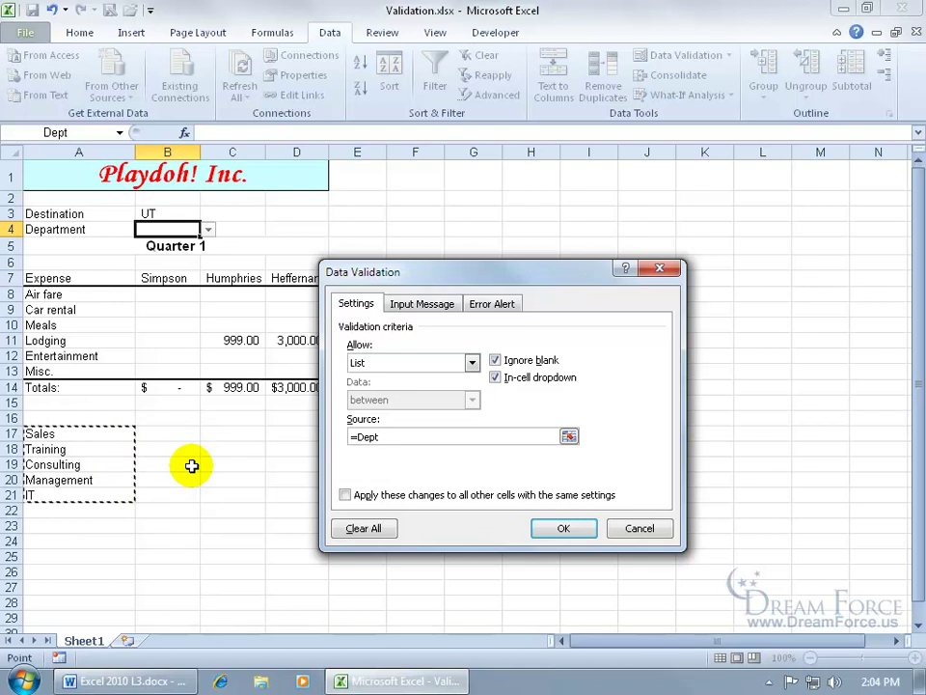
Confirm the Dept-based list and choose Consulting in B4
{"action": "left_click", "coordinate": [559, 529]}
{"action": "left_click", "coordinate": [208, 230]}
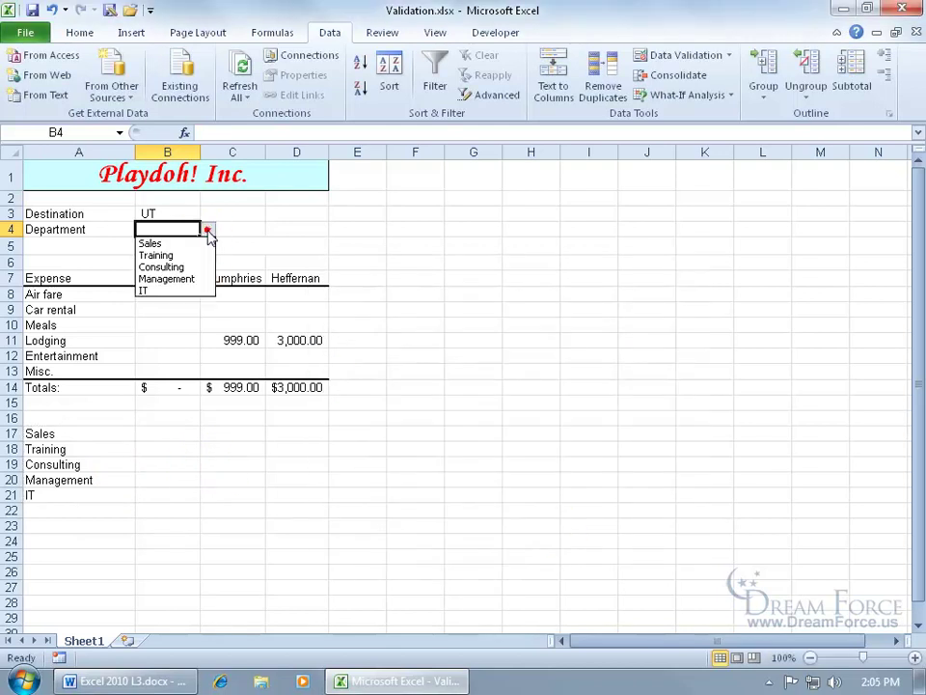
{"action": "left_click", "coordinate": [193, 265]}
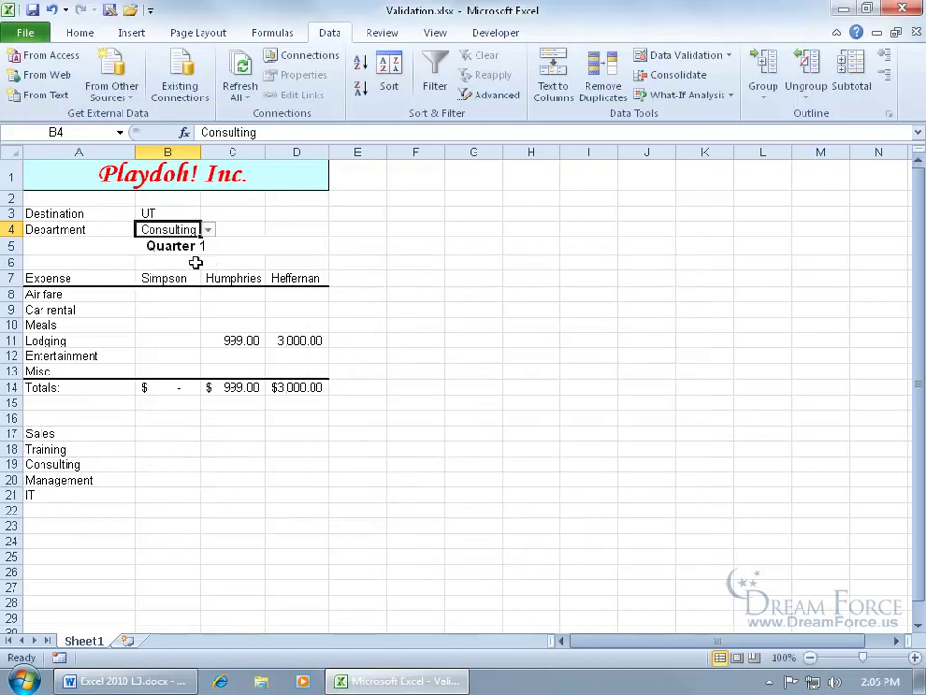
Reselect B4 and show its five department choices again
{"action": "left_click", "coordinate": [336, 242]}
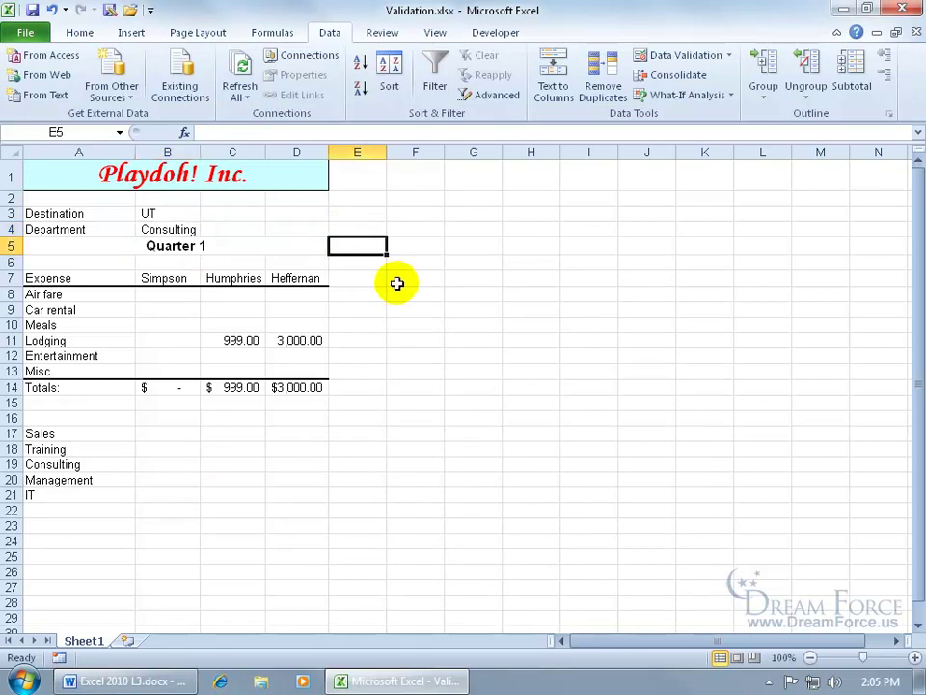
{"action": "left_click", "coordinate": [182, 229]}
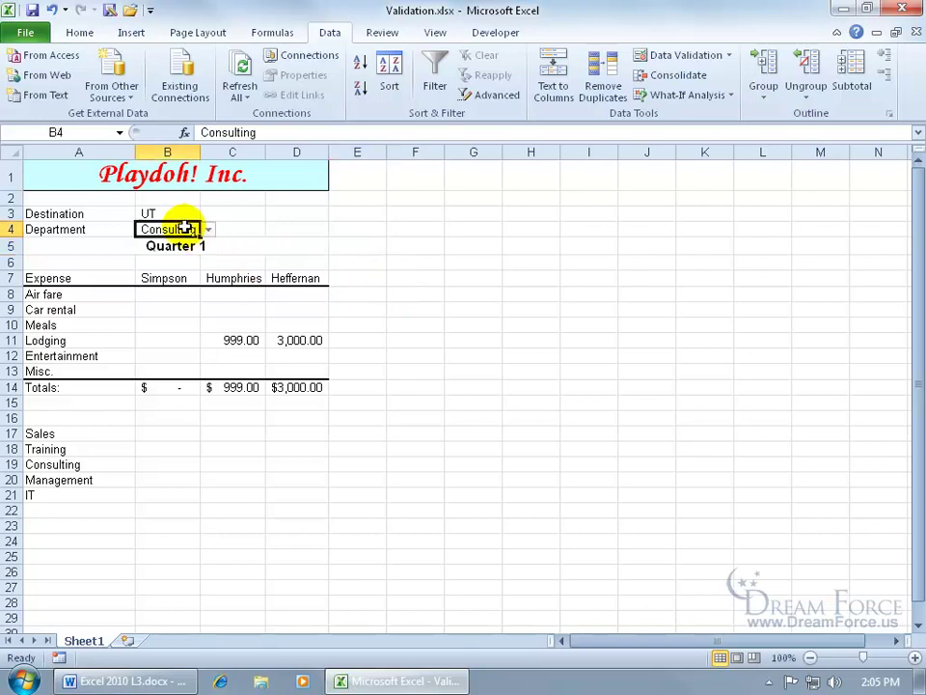
{"action": "left_click", "coordinate": [207, 230]}
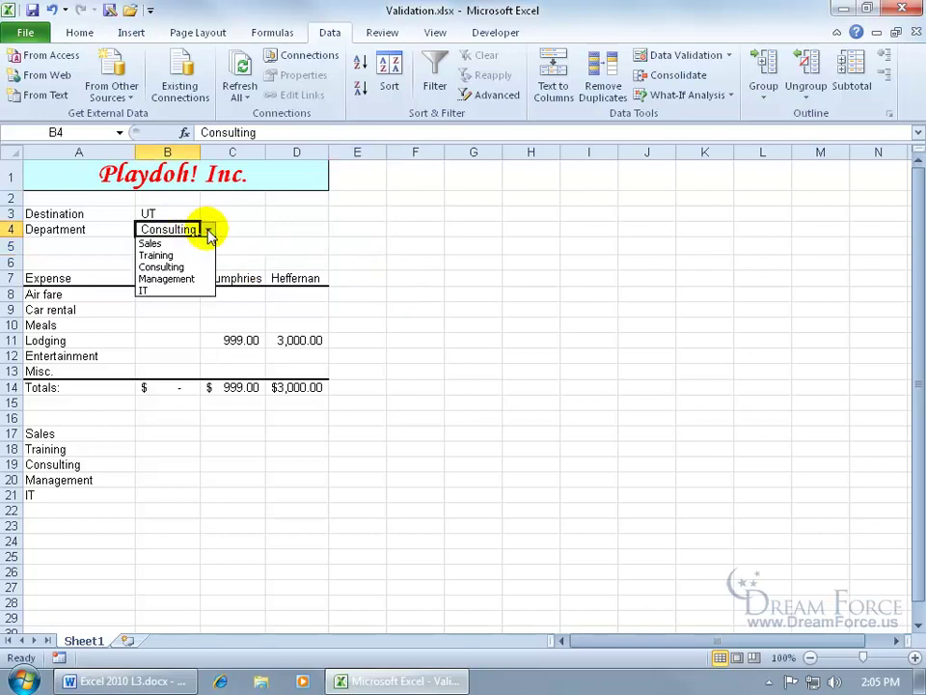